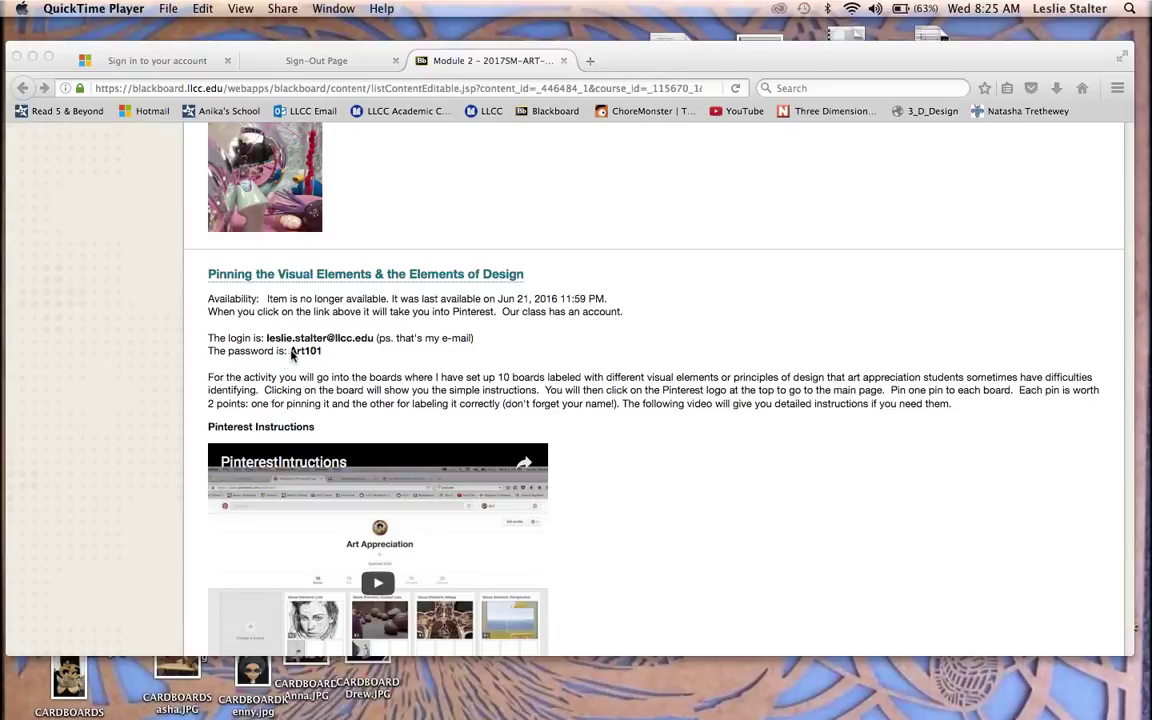
Step: Bring forward the browser showing the Blackboard 'Pinning the Visual Elements & the Elements of Design' assignment
left_click(381, 276)
Step: Load the Art Appreciation profile and review its boards, including Visual Element: Line and Implied Line
left_click(381, 276)
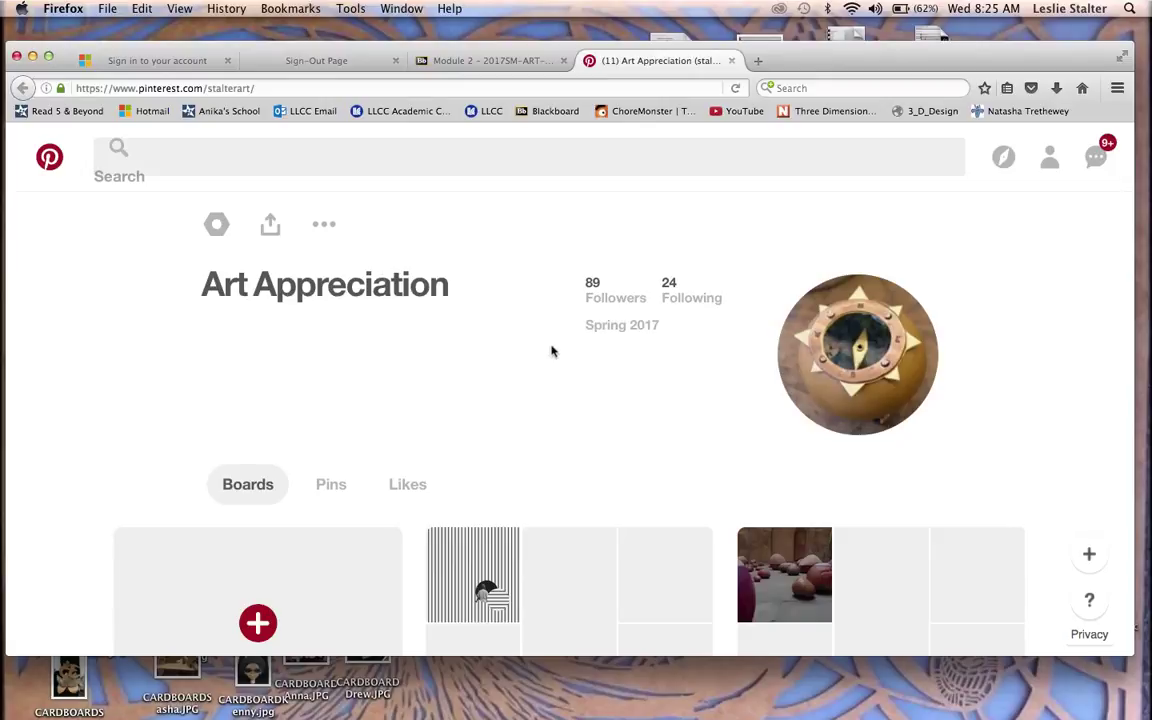
scroll(552, 352, "down", 5)
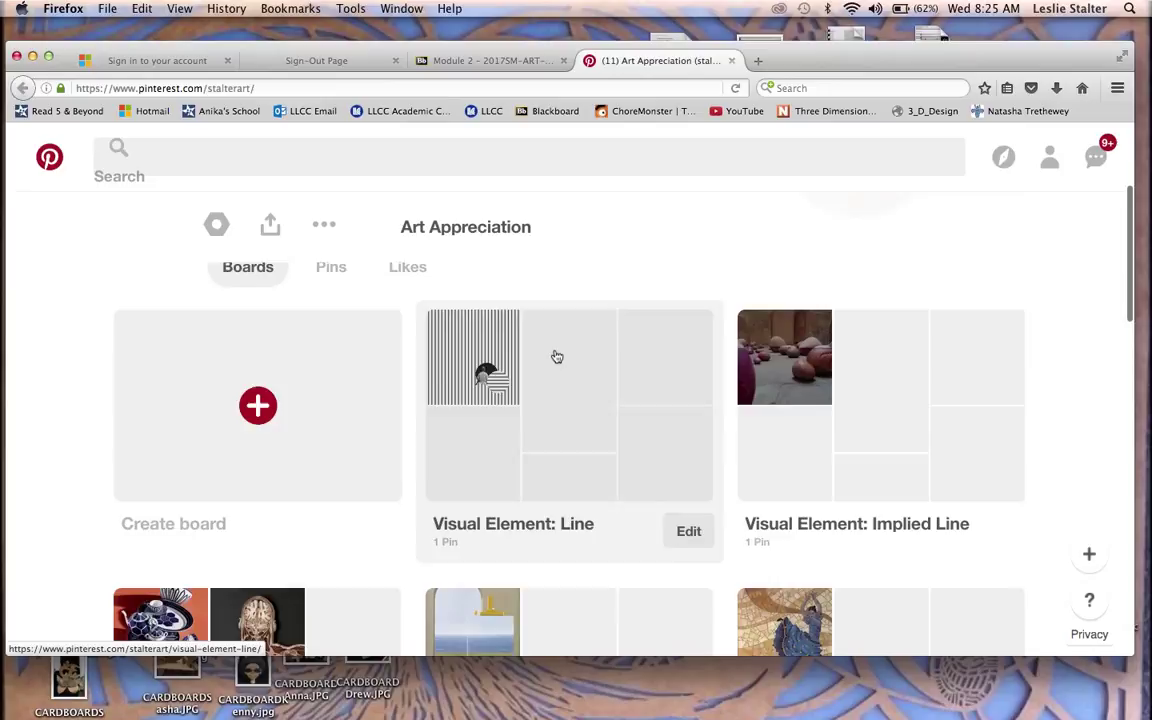
scroll(557, 357, "down", 1)
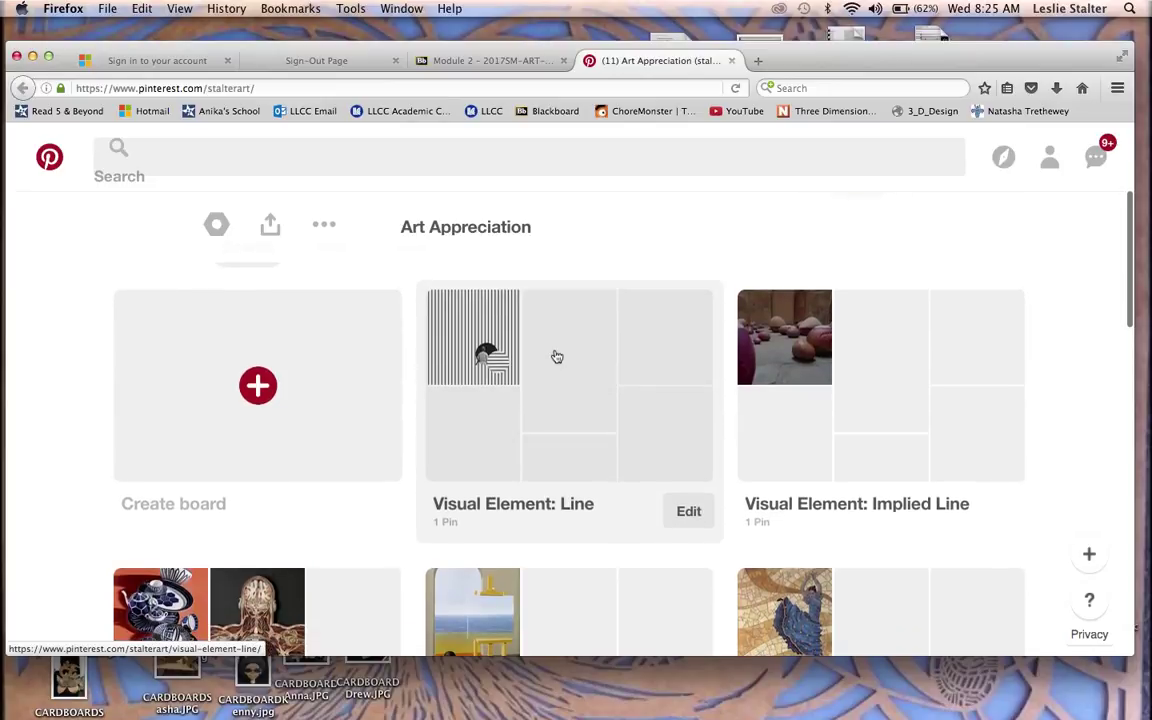
scroll(557, 357, "down", 6)
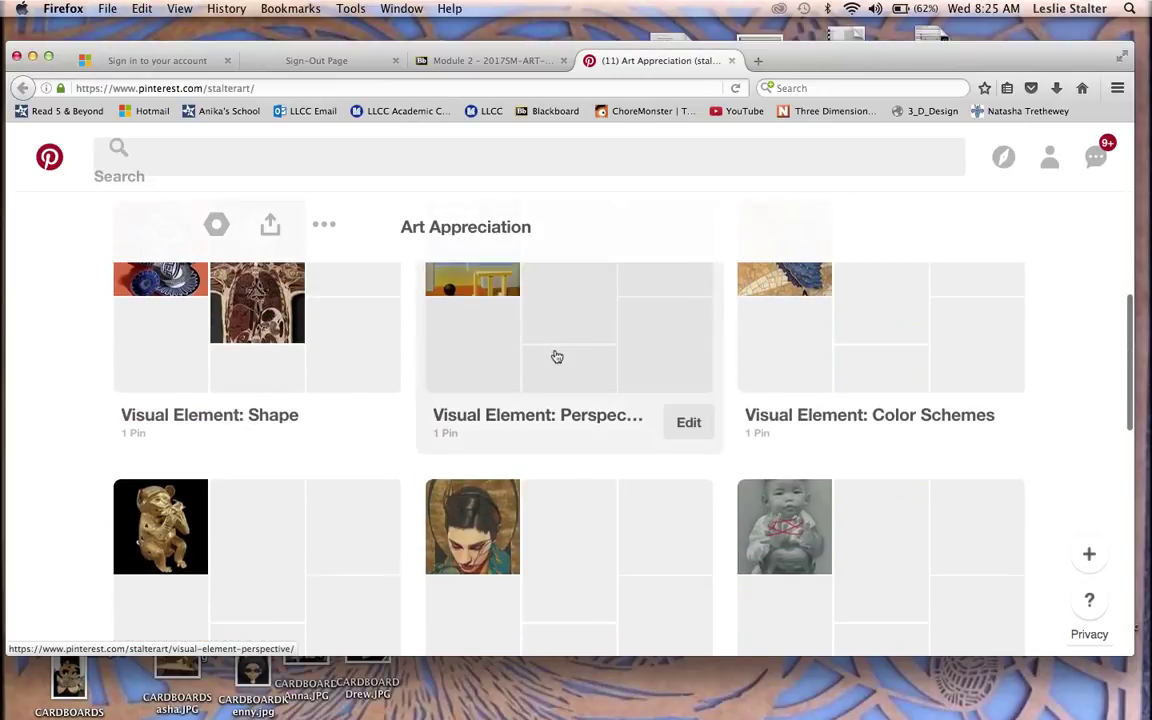
scroll(557, 357, "down", 4)
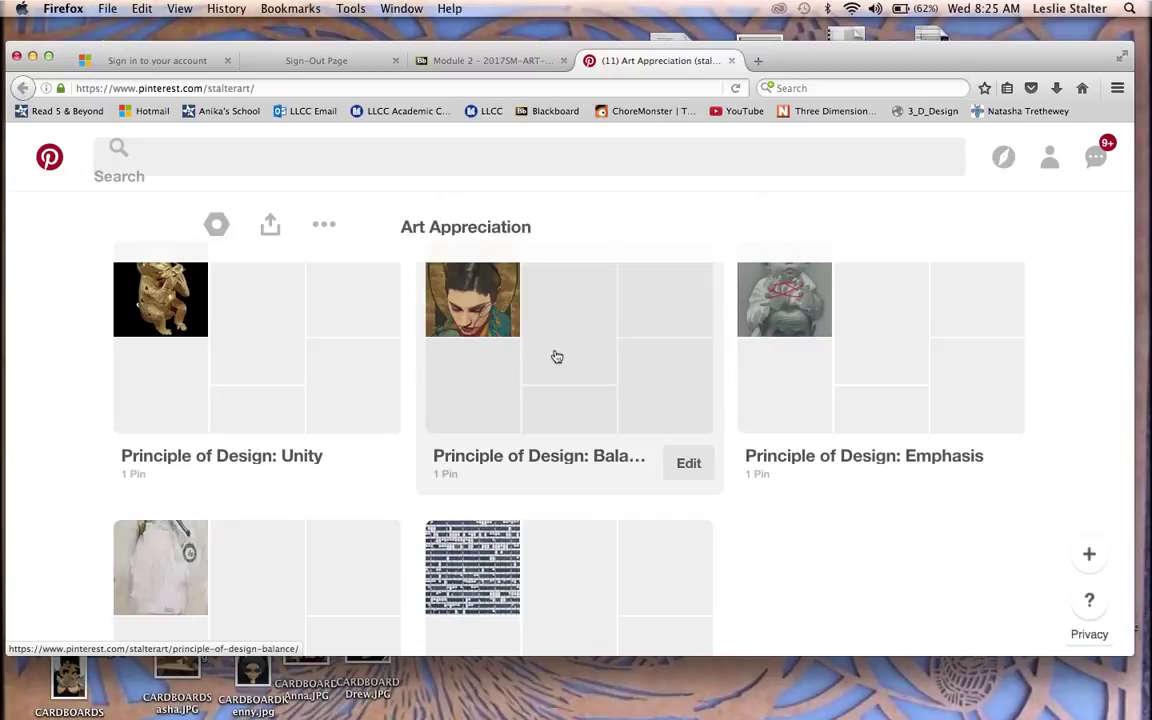
scroll(557, 357, "up", 5)
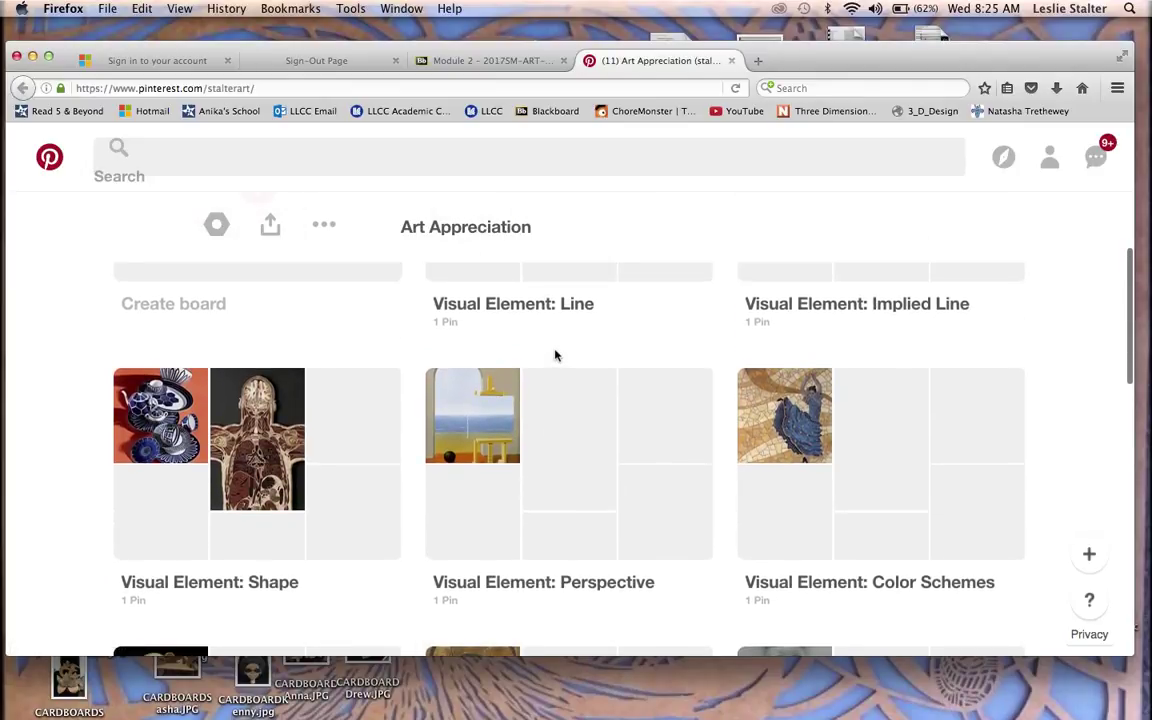
scroll(557, 356, "up", 3)
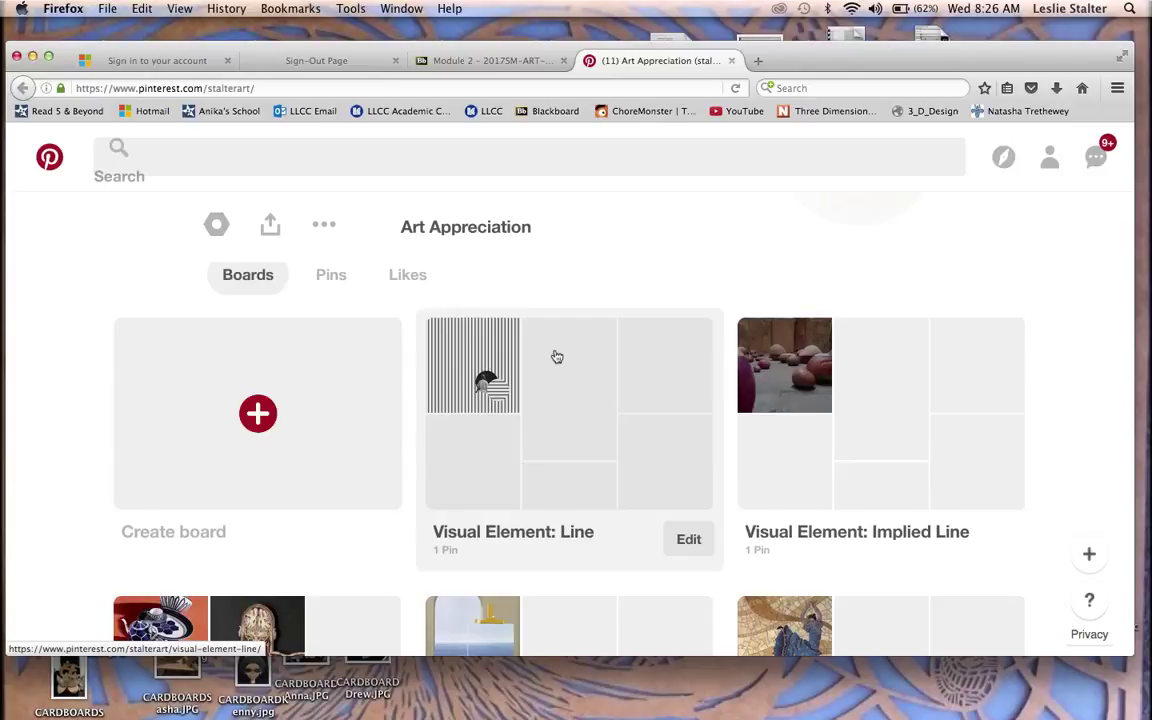
scroll(556, 356, "up", 4)
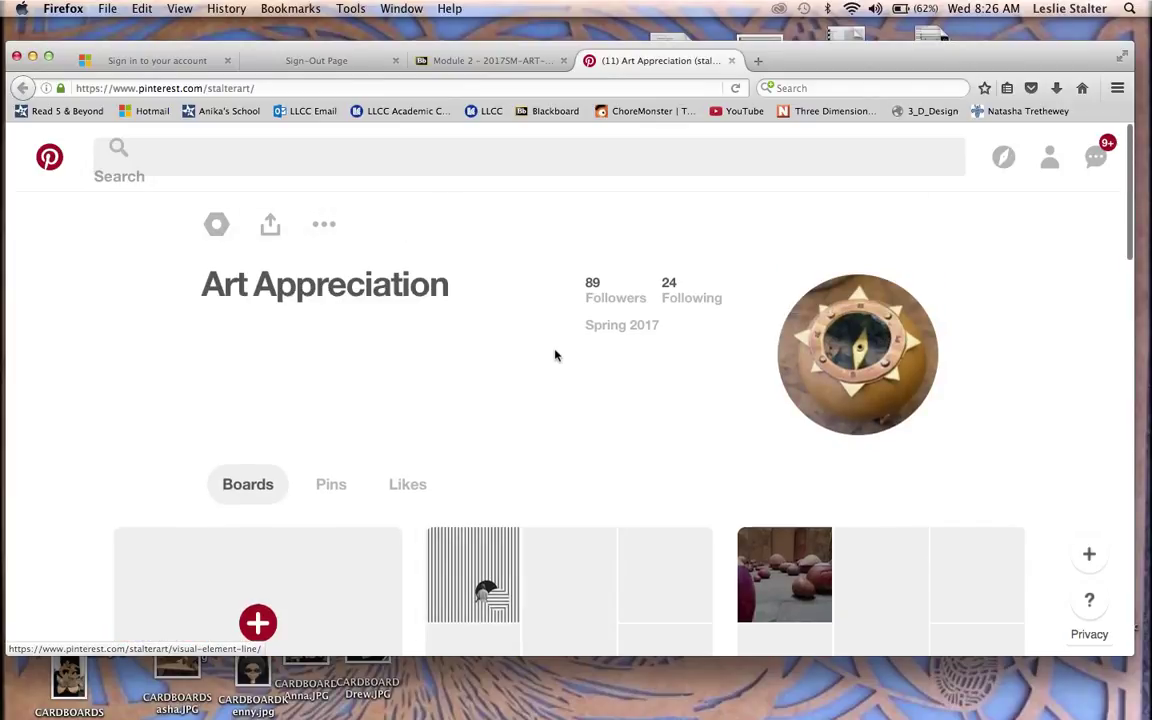
scroll(556, 356, "down", 2)
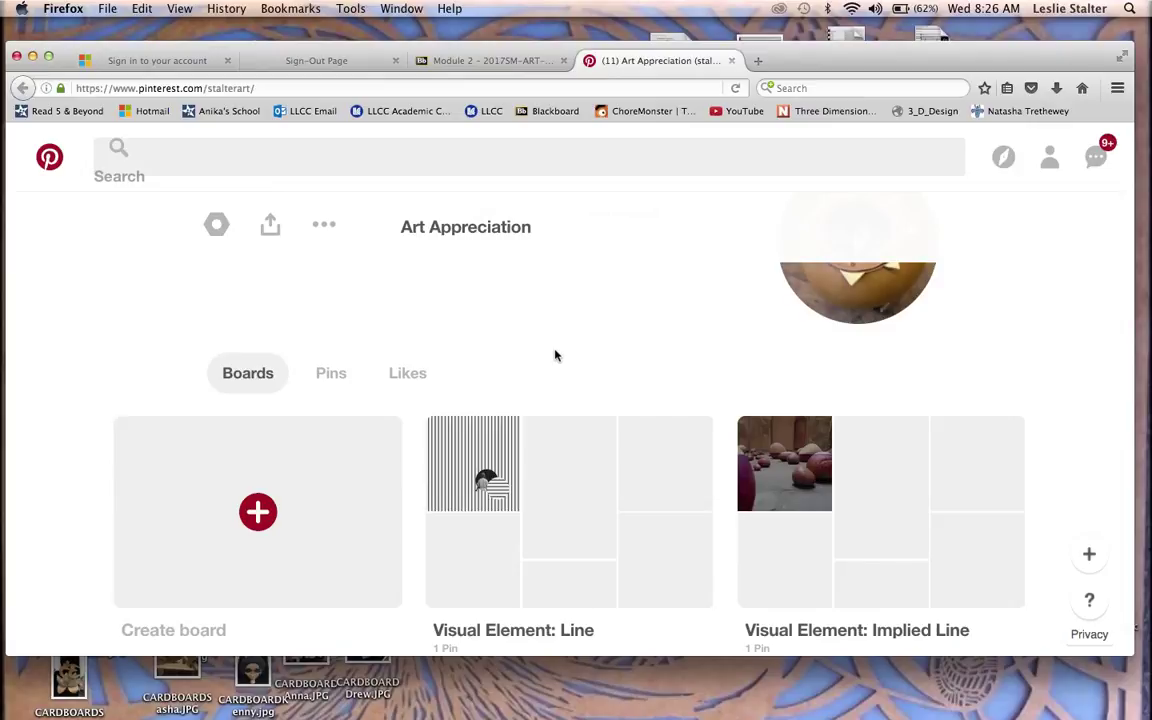
scroll(556, 356, "down", 3)
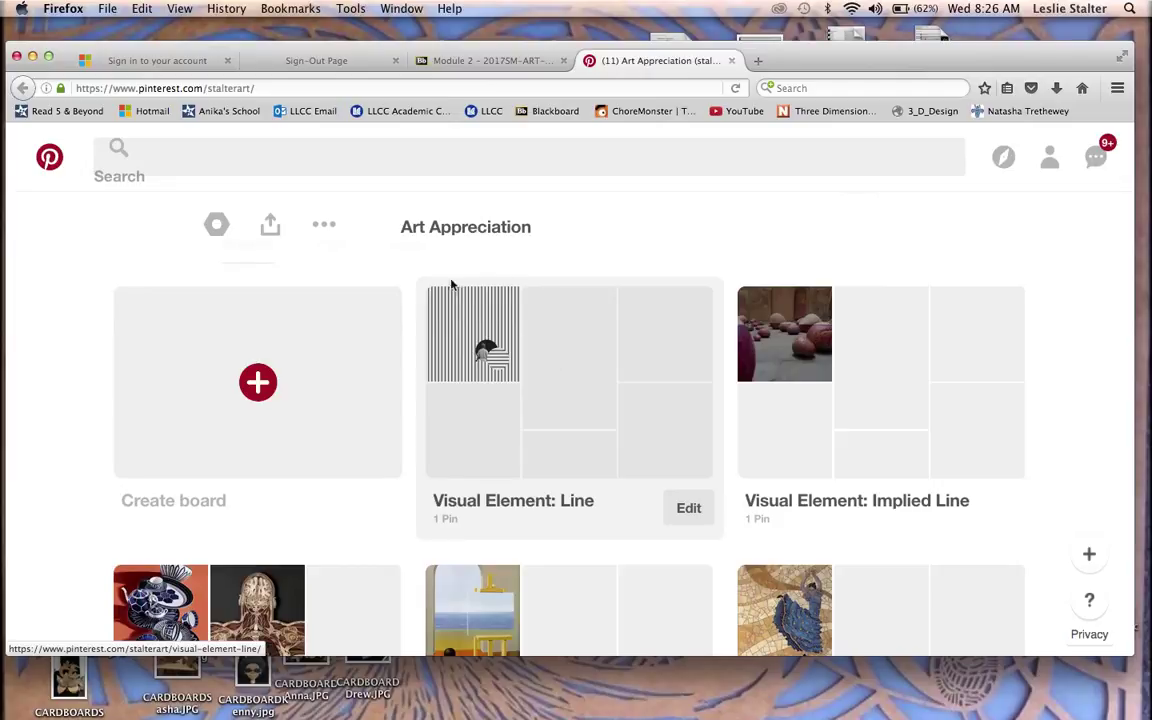
scroll(545, 268, "up", 3)
scroll(545, 271, "up", 2)
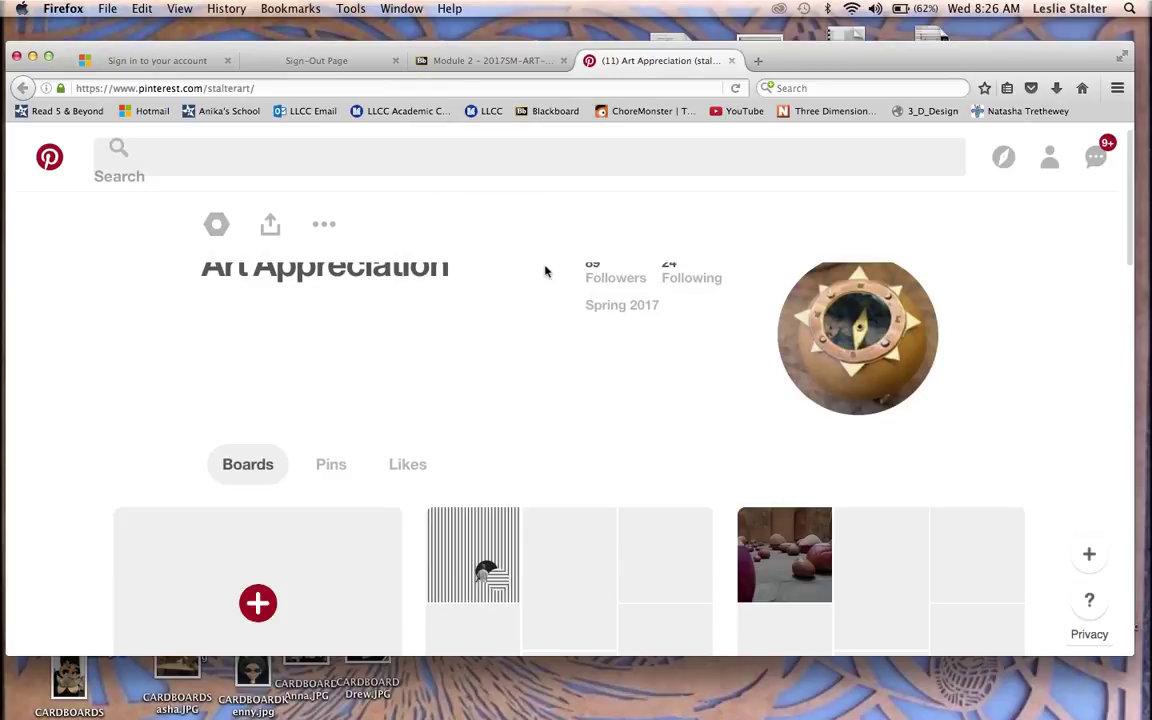
scroll(545, 268, "down", 3)
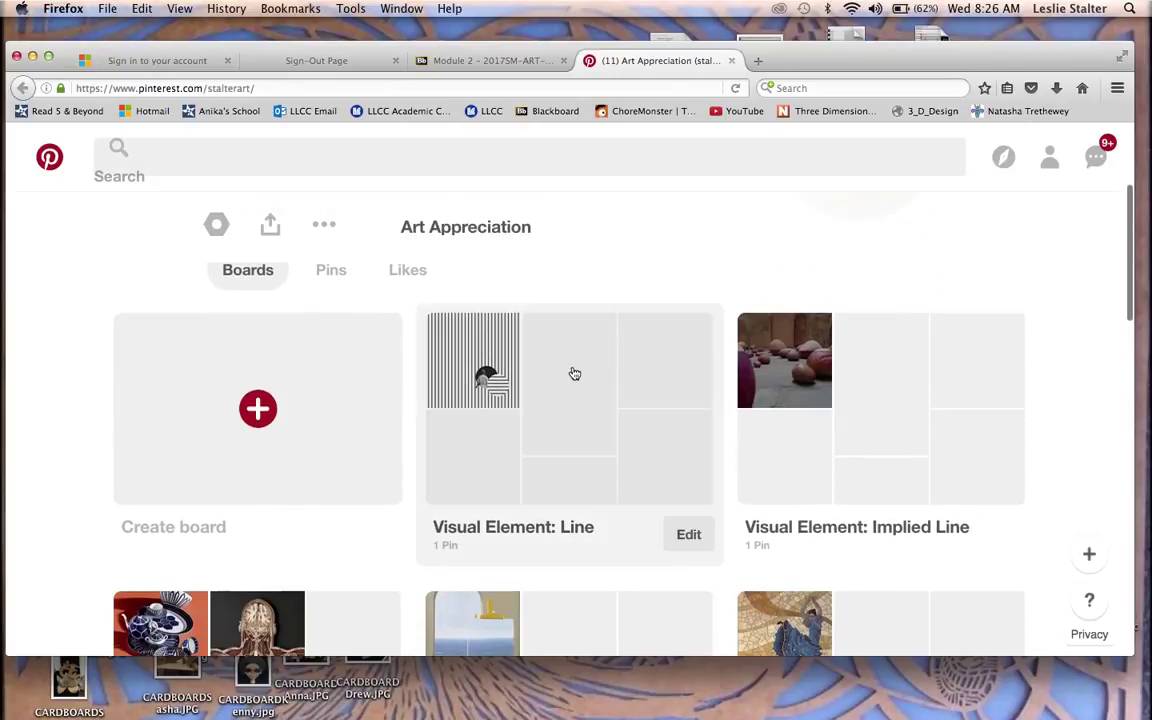
Step: Open Visual Element: Line and read its name-and-emotion labelling instructions and its one example pin
left_click(571, 370)
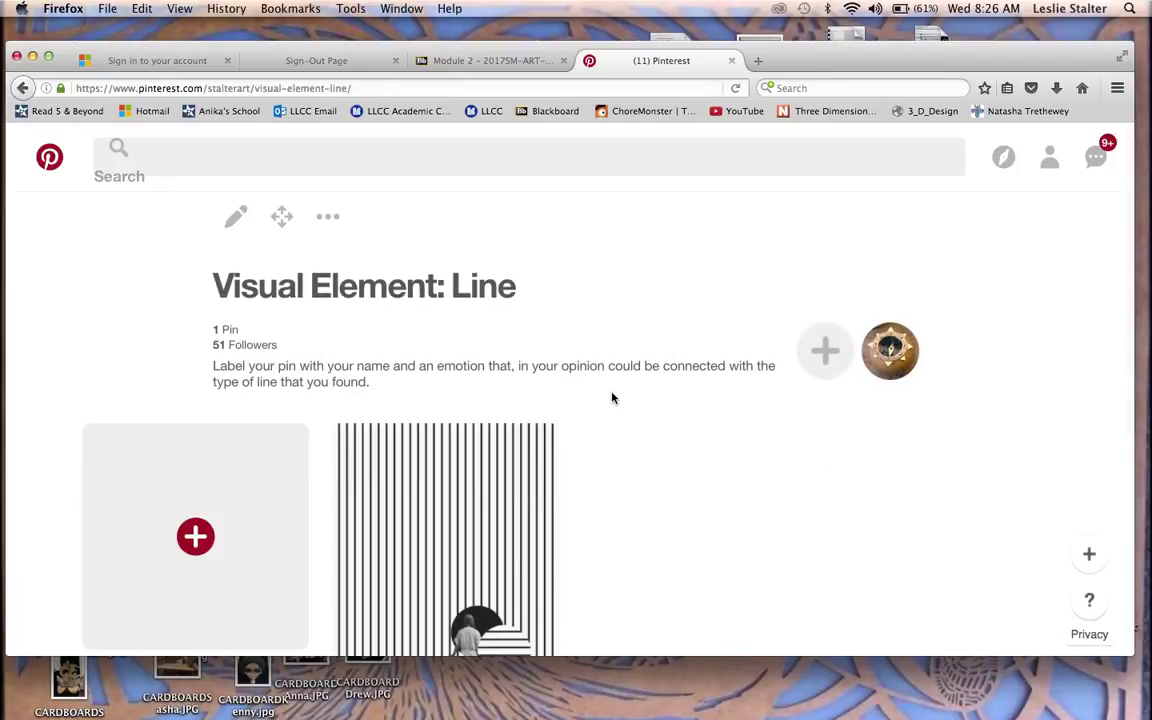
scroll(613, 398, "down", 4)
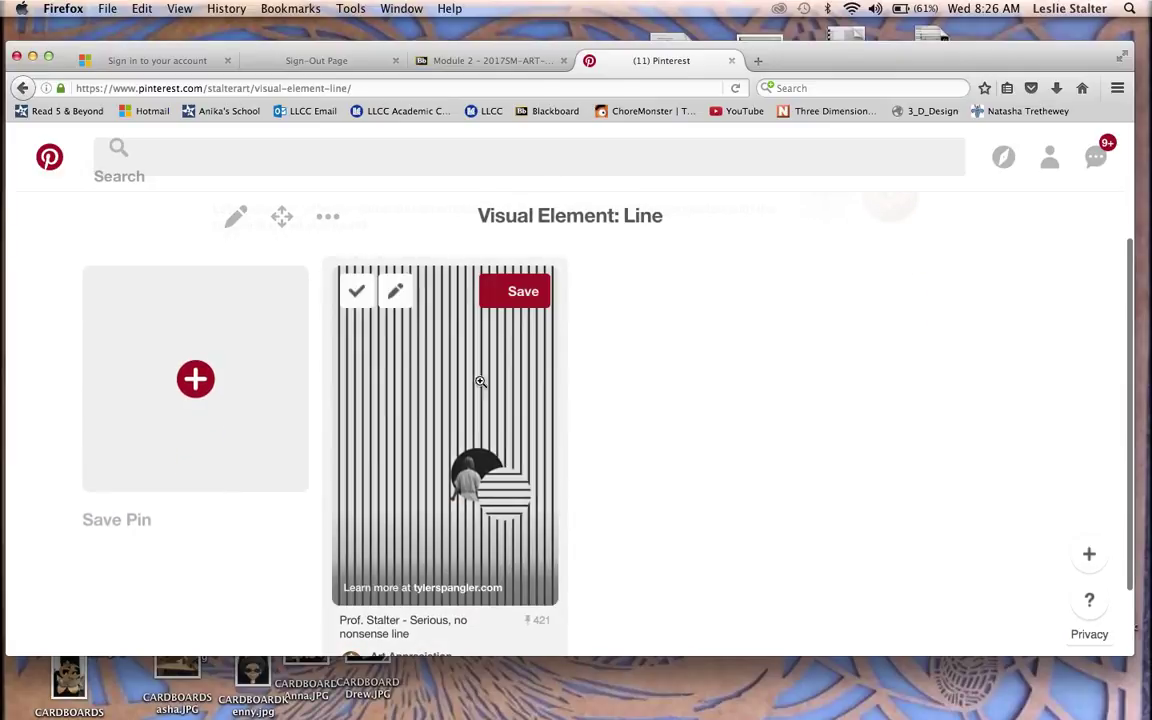
scroll(829, 455, "up", 4)
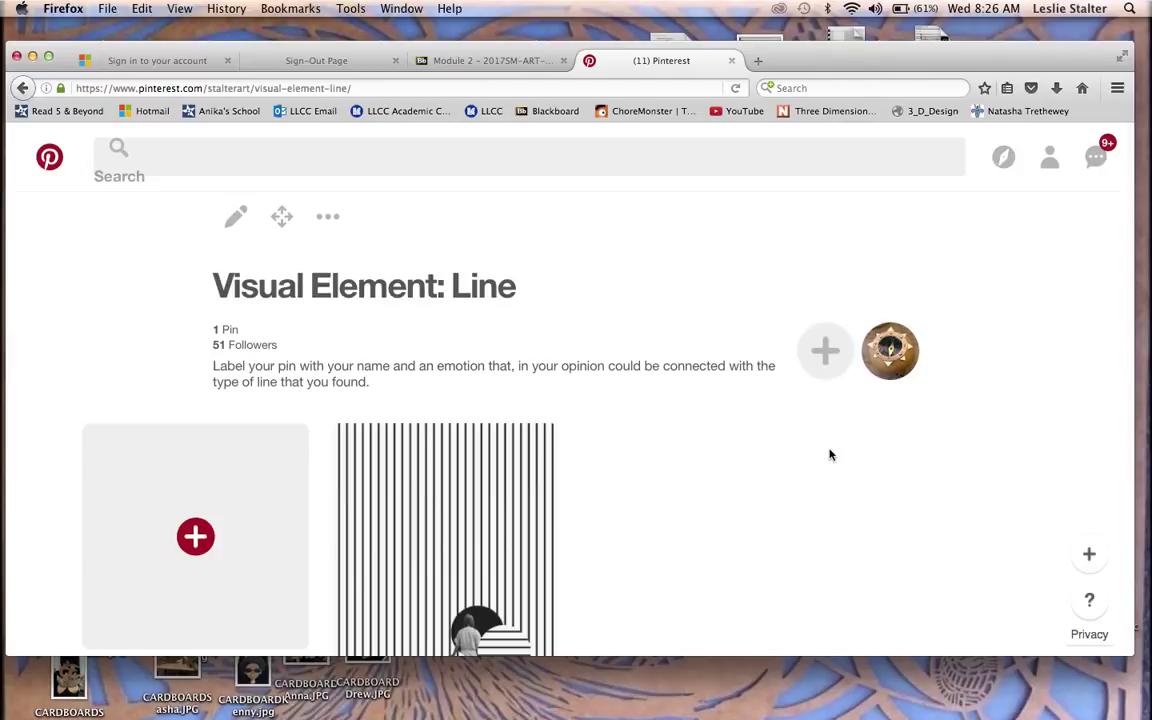
scroll(790, 467, "down", 2)
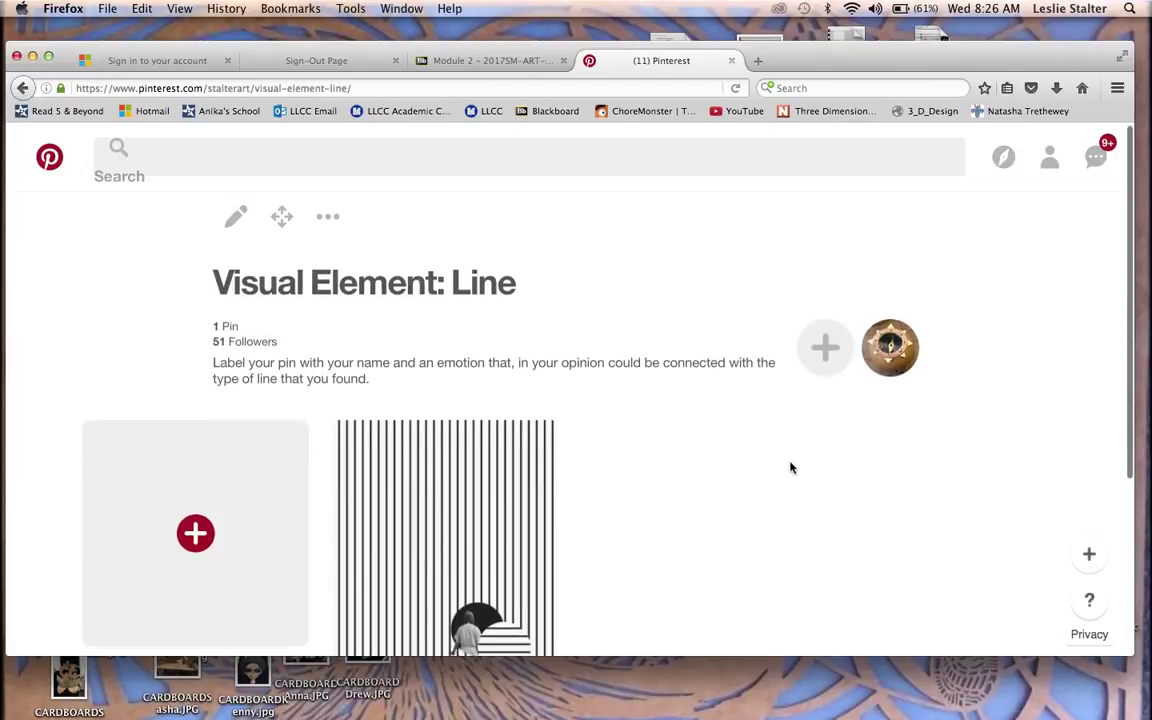
scroll(790, 467, "down", 1)
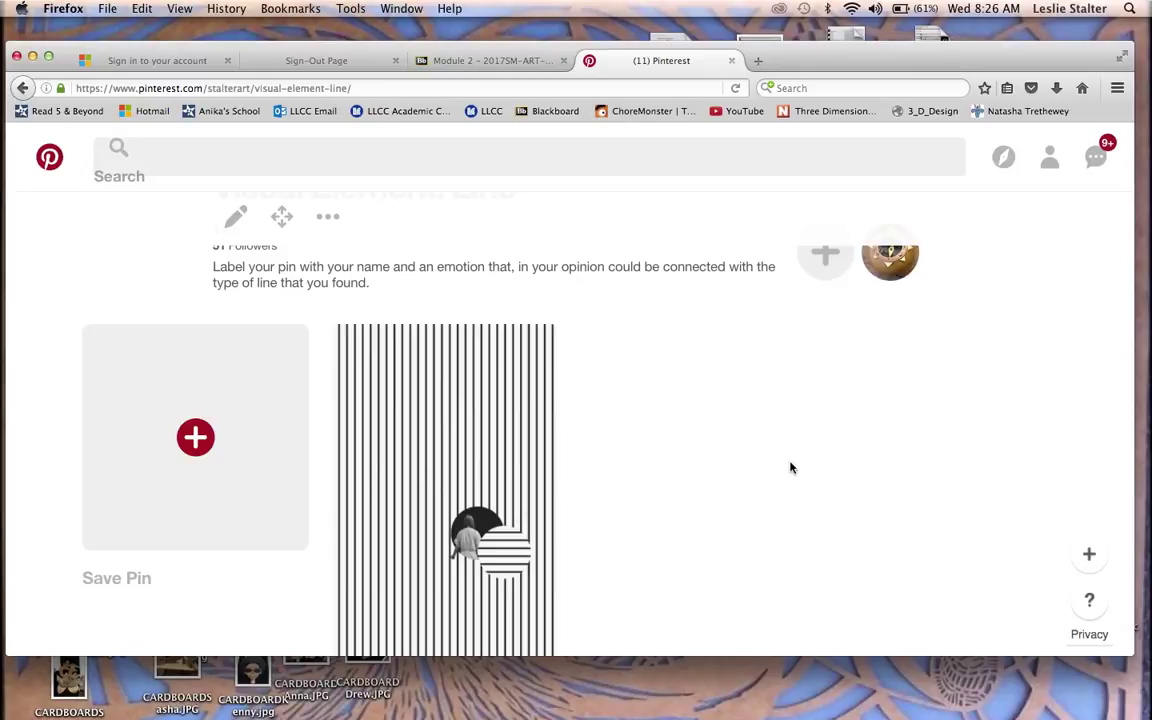
mouse_move(468, 480)
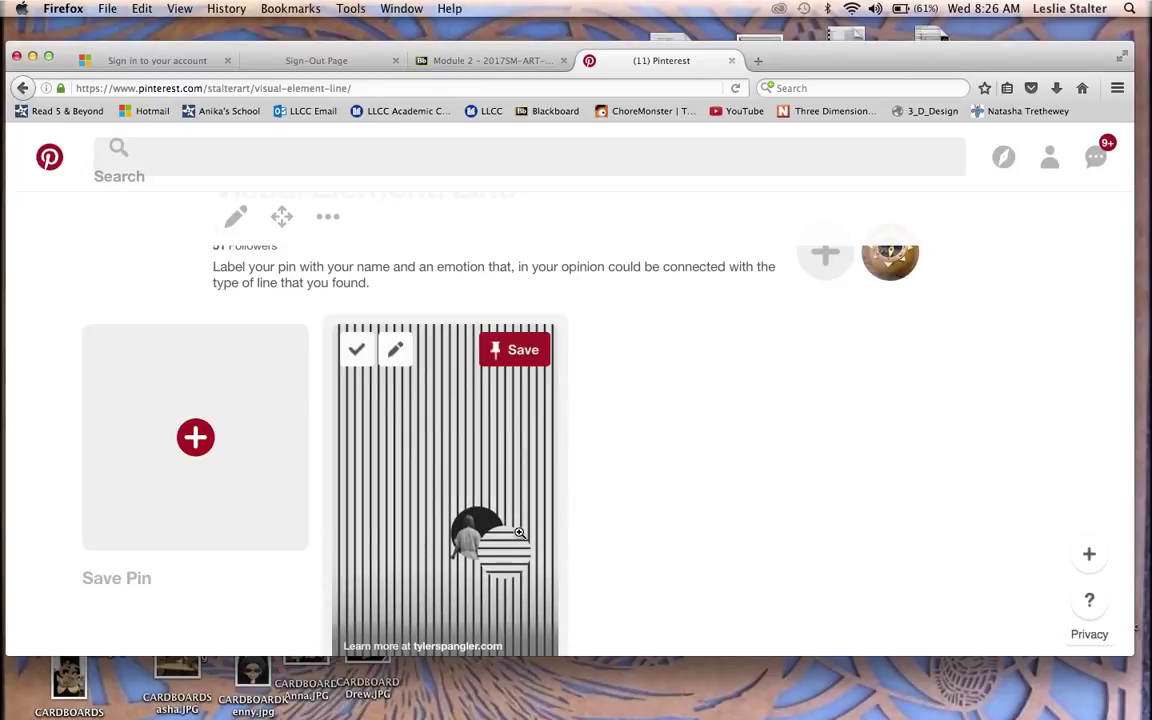
scroll(653, 527, "down", 3)
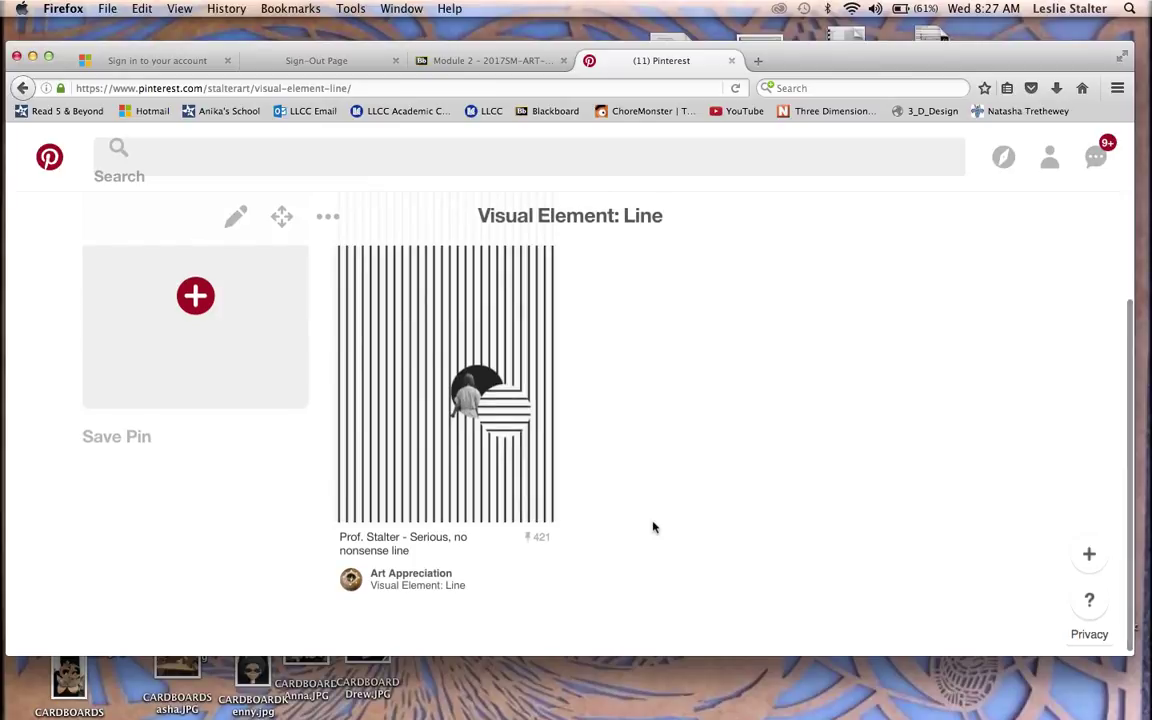
scroll(630, 457, "up", 1)
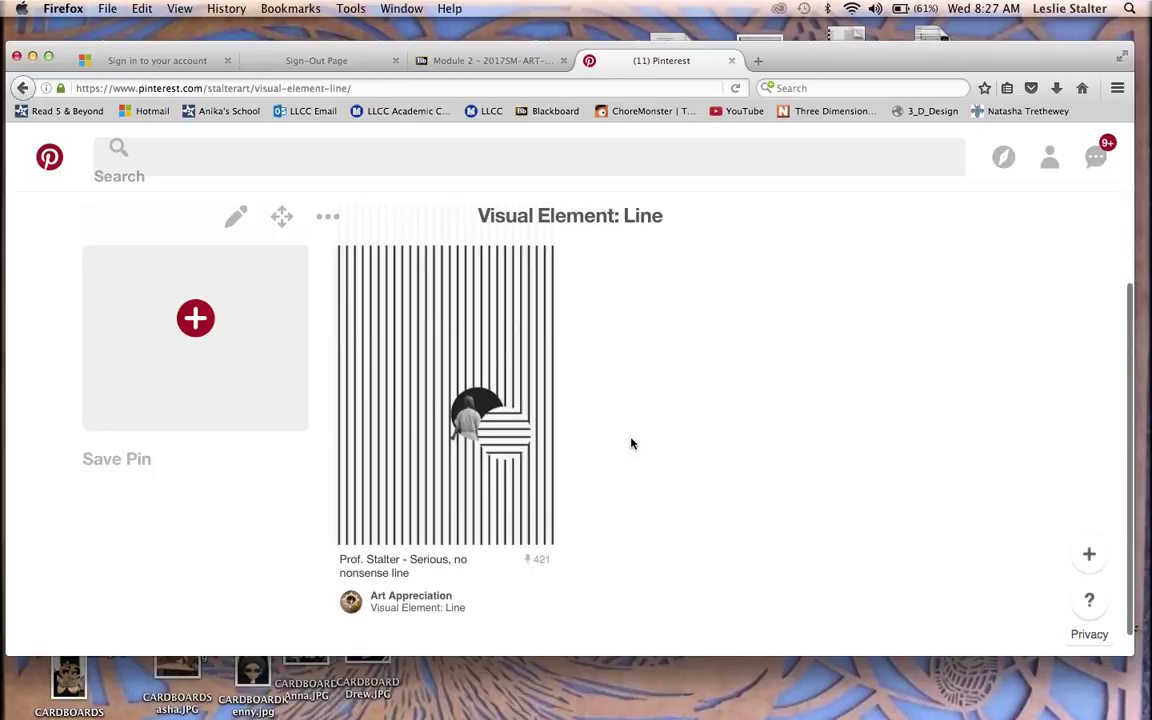
scroll(618, 437, "up", 4)
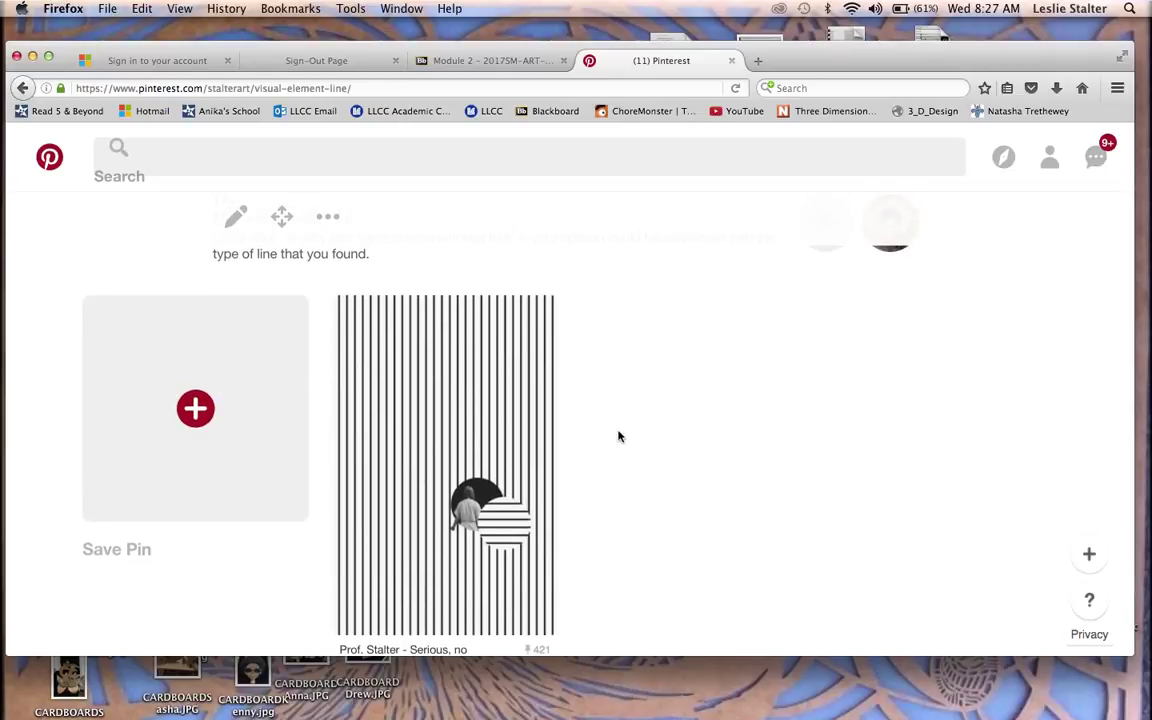
scroll(618, 437, "down", 2)
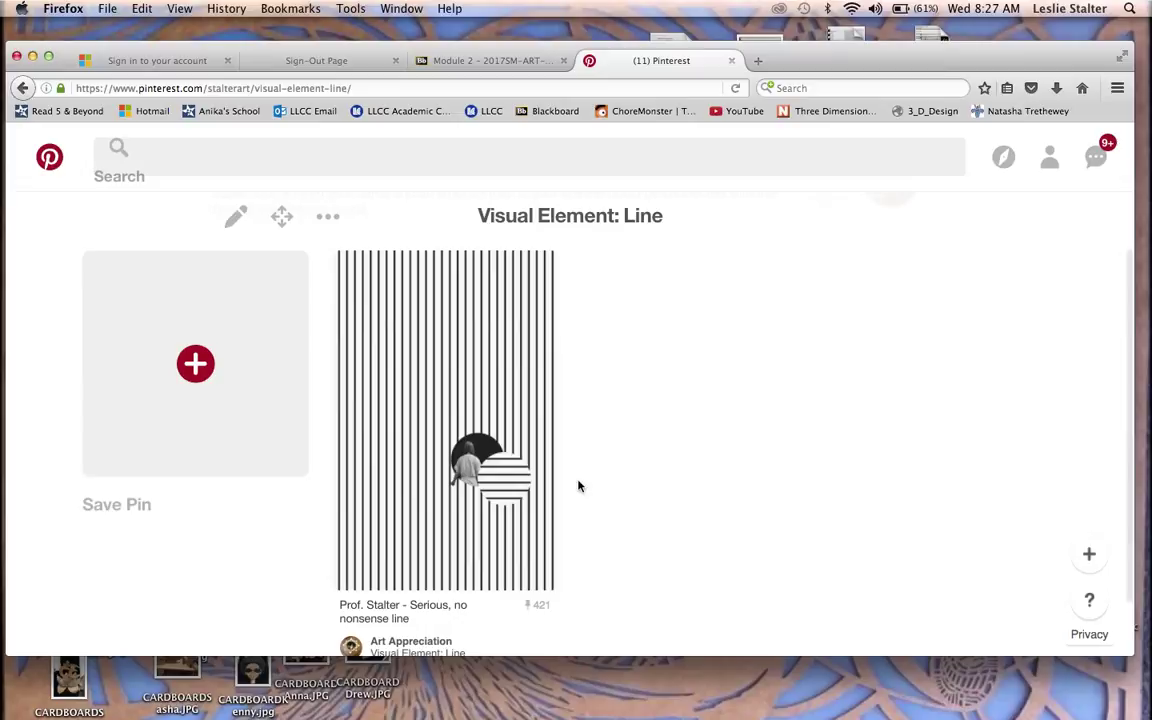
mouse_move(457, 450)
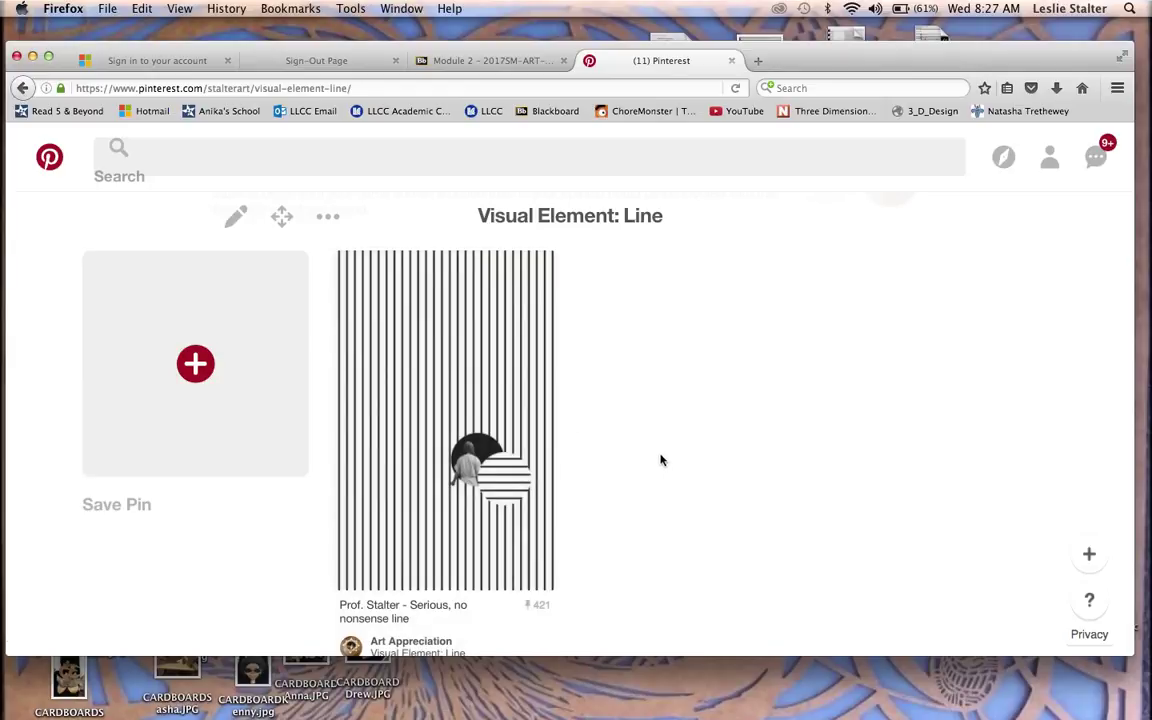
scroll(722, 391, "up", 3)
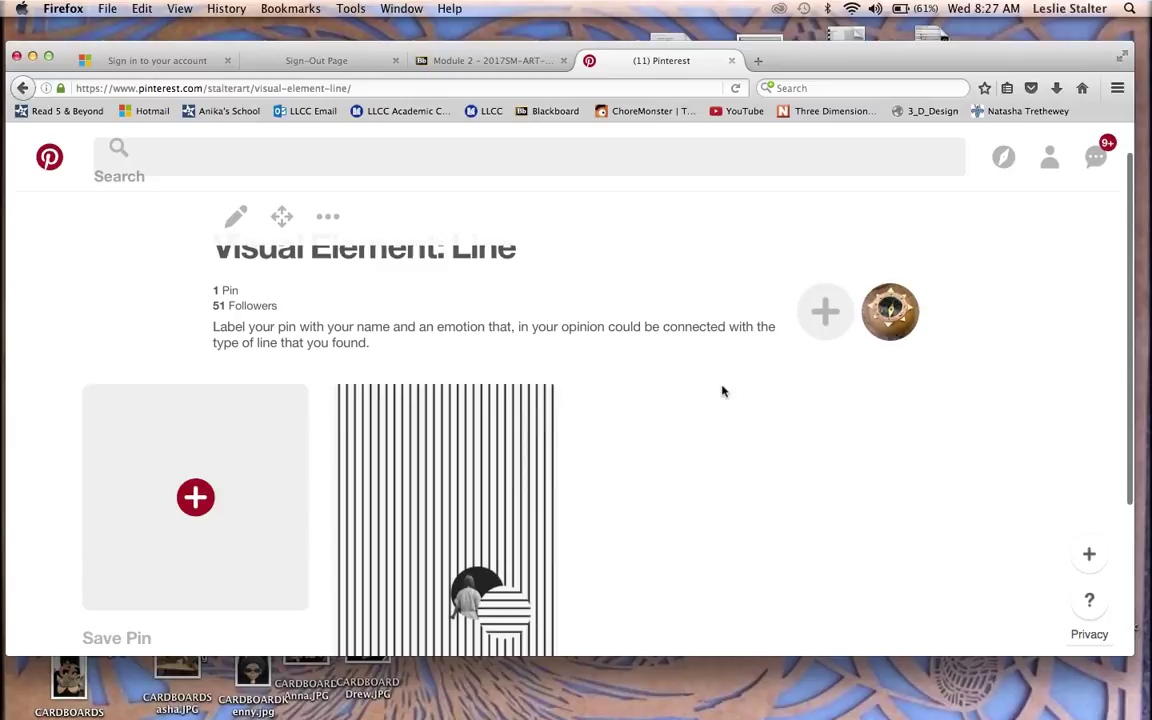
scroll(722, 391, "down", 1)
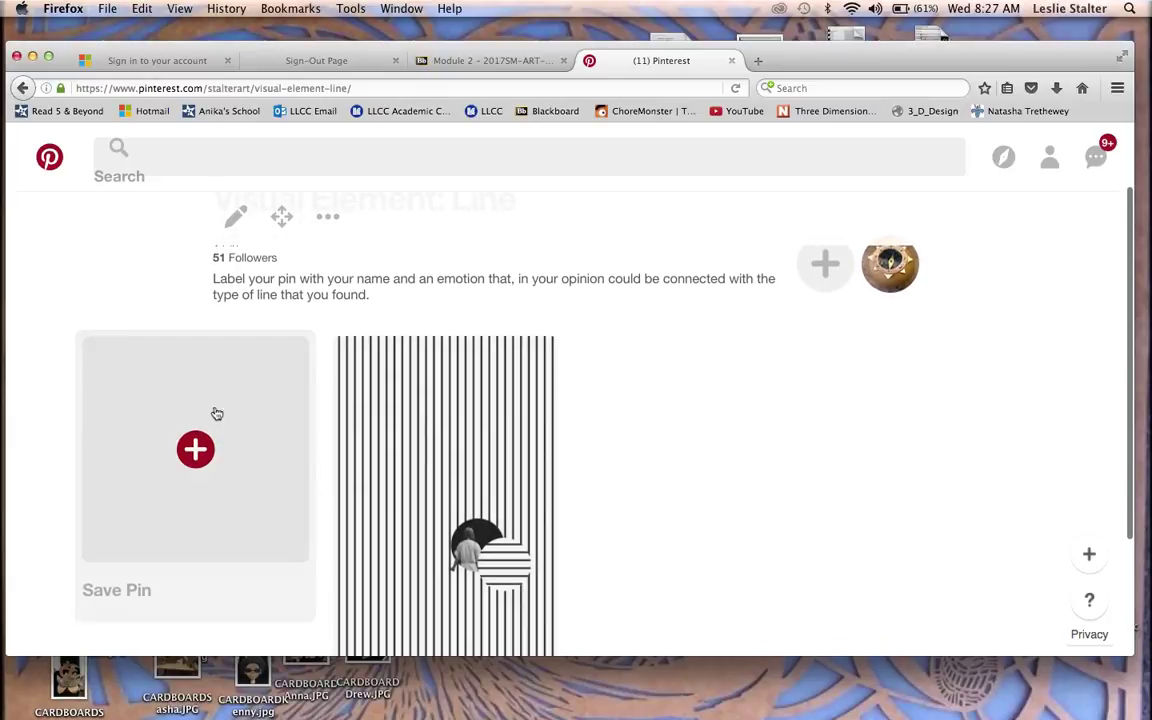
Step: Start adding a pin to Visual Element: Line, then dismiss the source choices without picking one
left_click(196, 448)
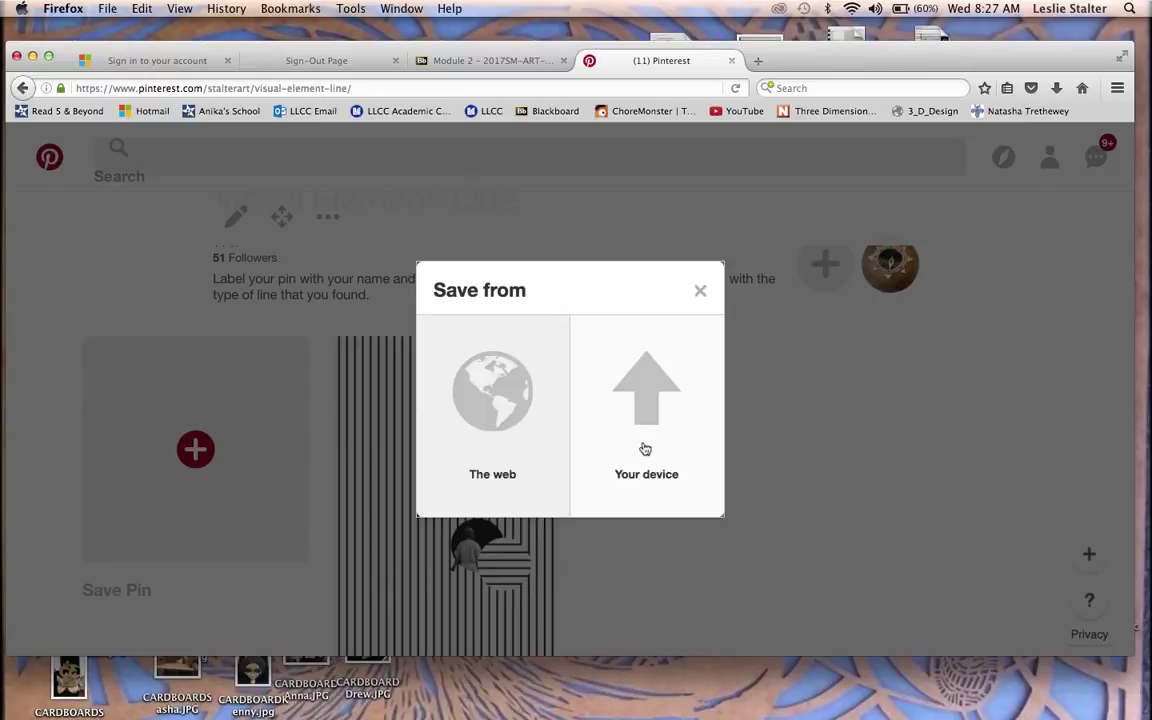
left_click(700, 291)
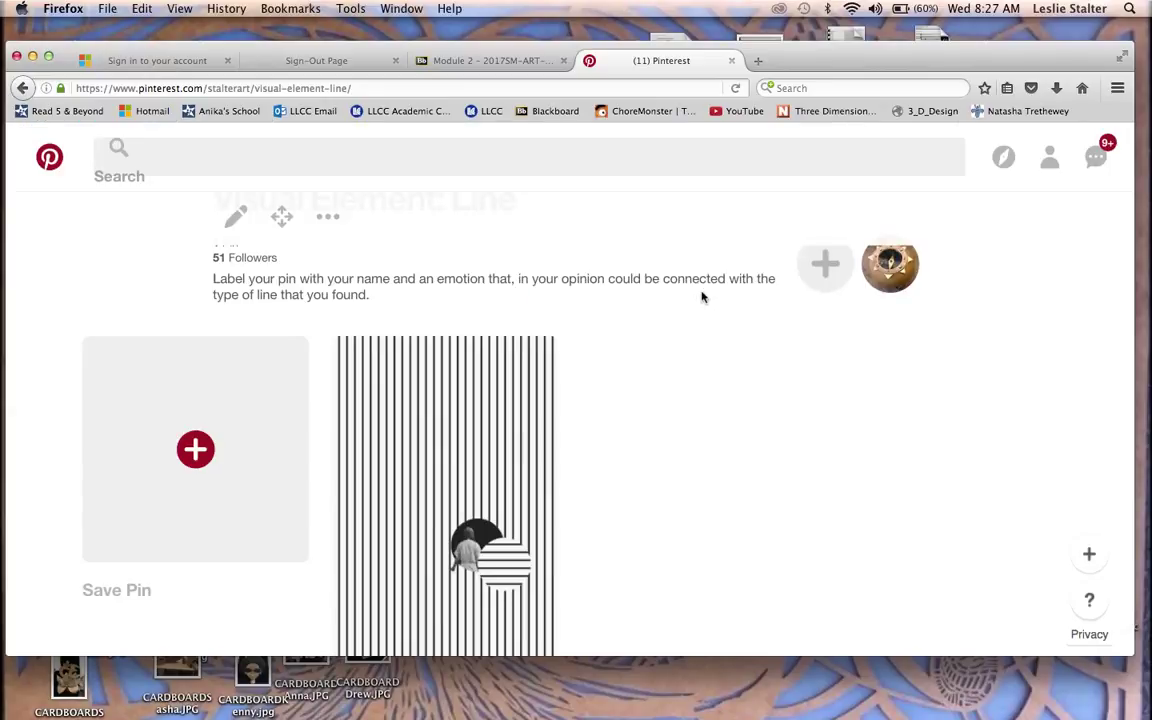
scroll(703, 290, "up", 2)
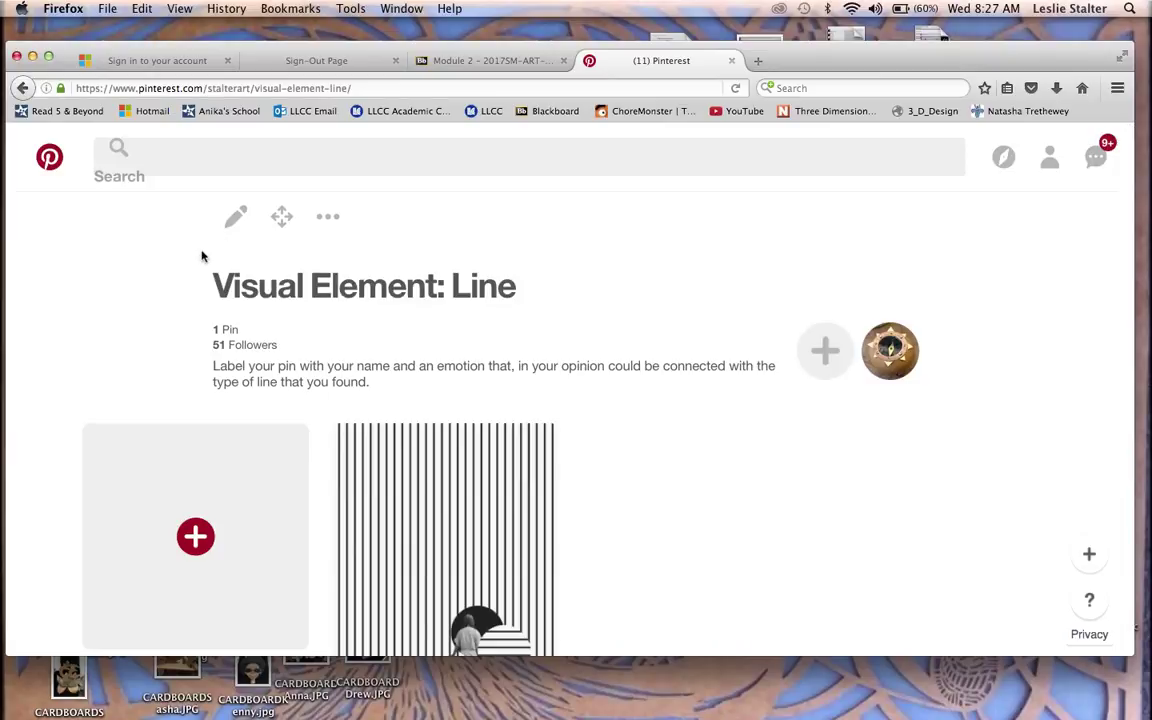
Step: Return to the Pinterest home feed and browse down to the weeping willow installation pin
left_click(51, 163)
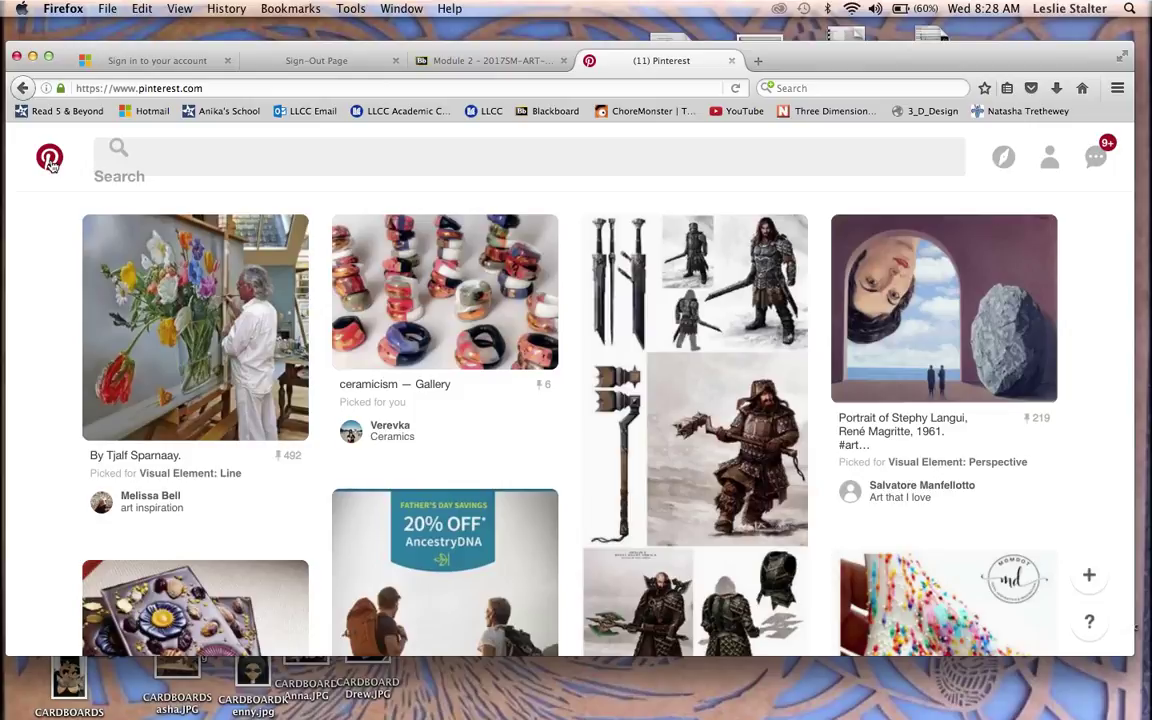
scroll(528, 467, "down", 1)
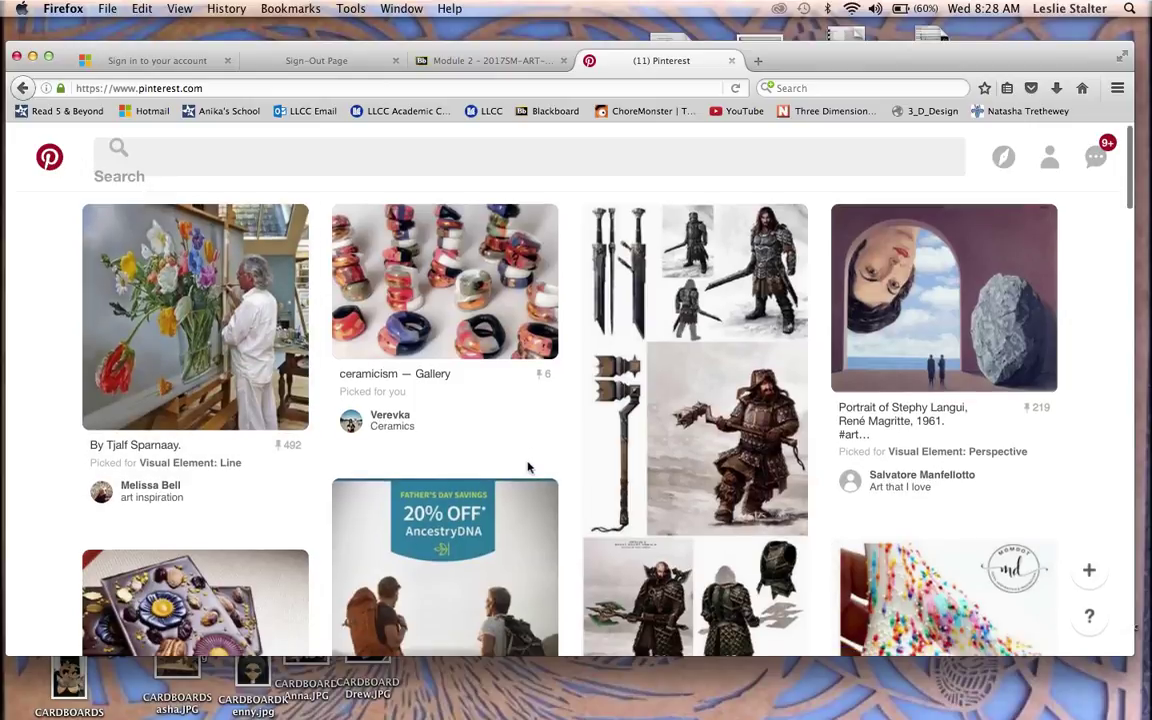
scroll(528, 467, "down", 5)
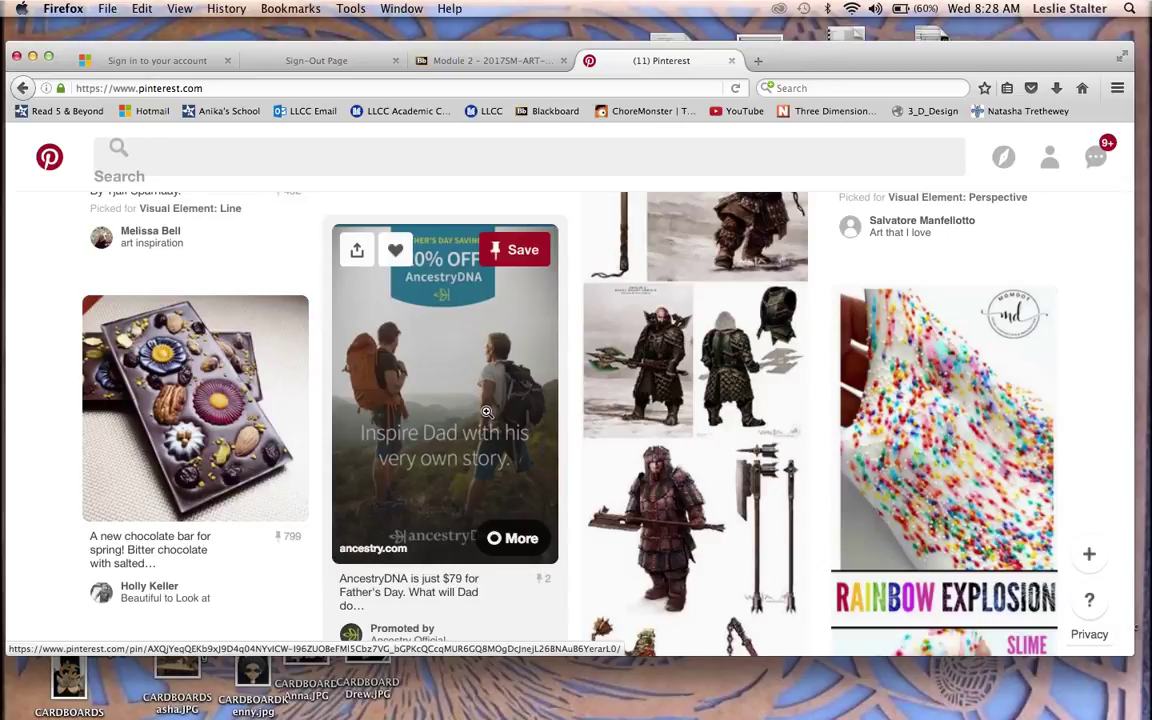
scroll(486, 411, "down", 5)
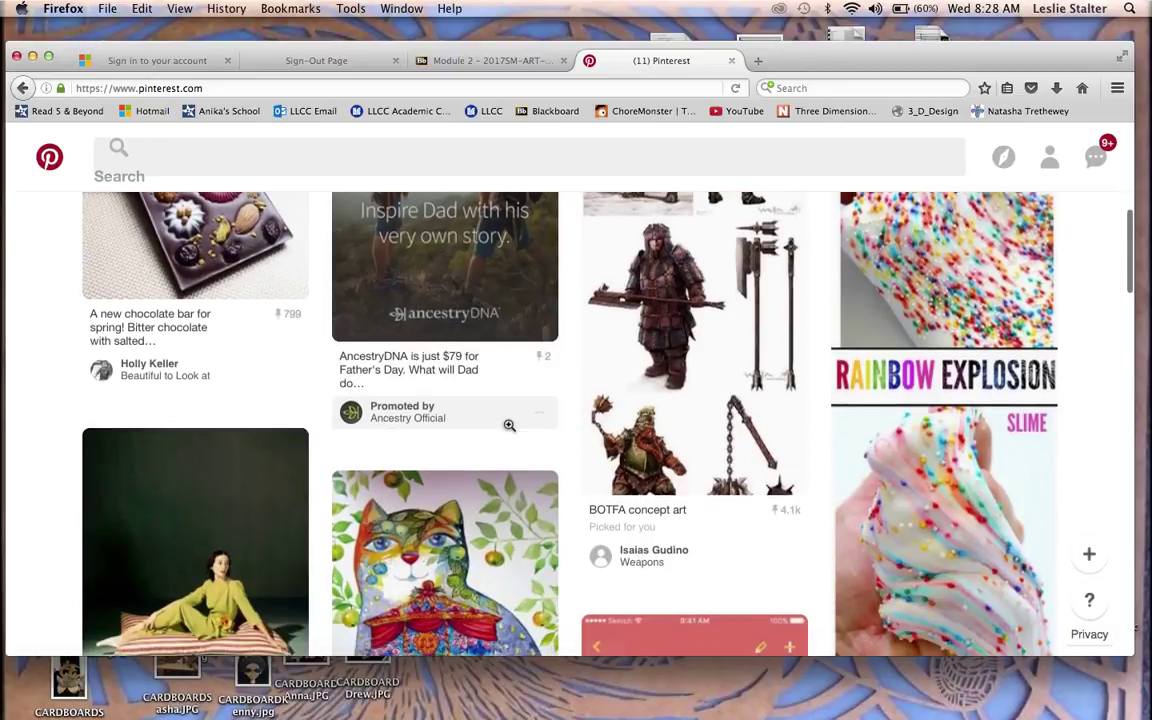
mouse_move(509, 425)
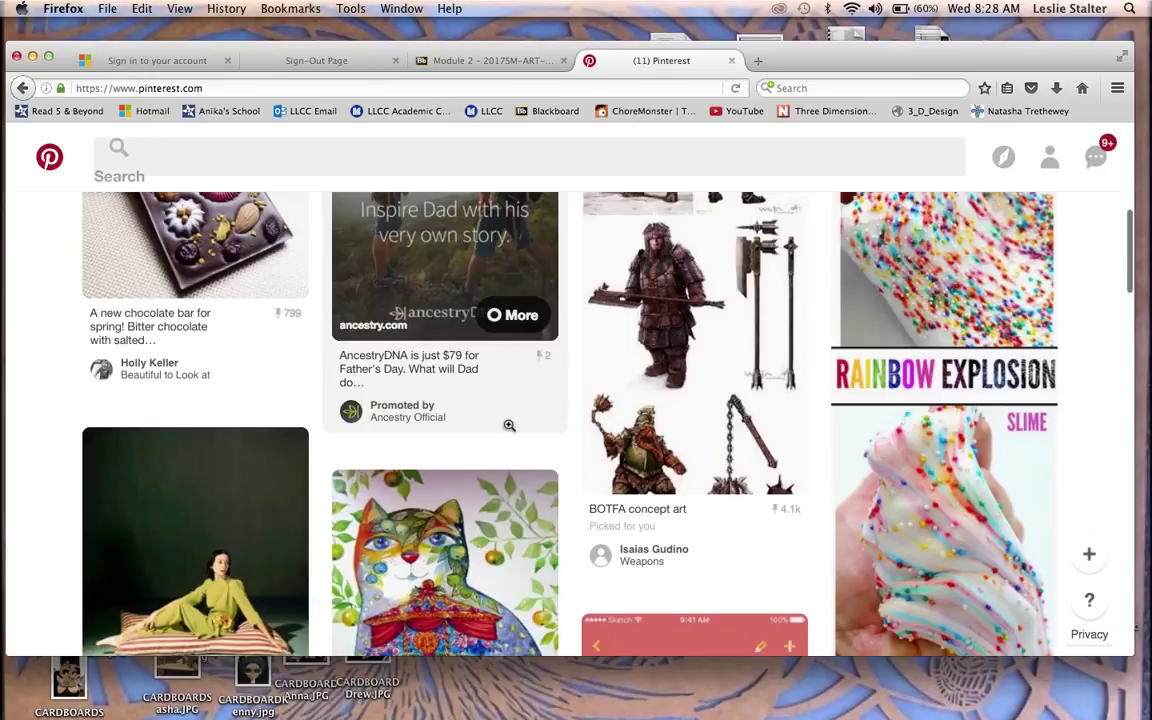
scroll(509, 425, "down", 2)
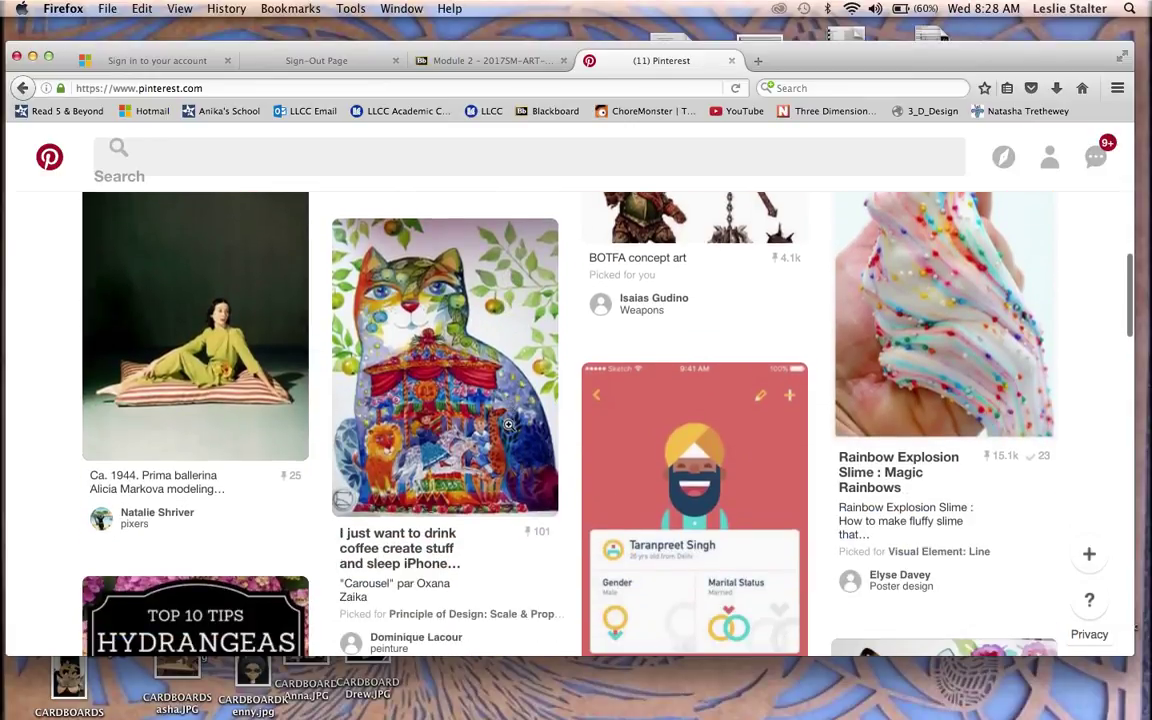
mouse_move(508, 424)
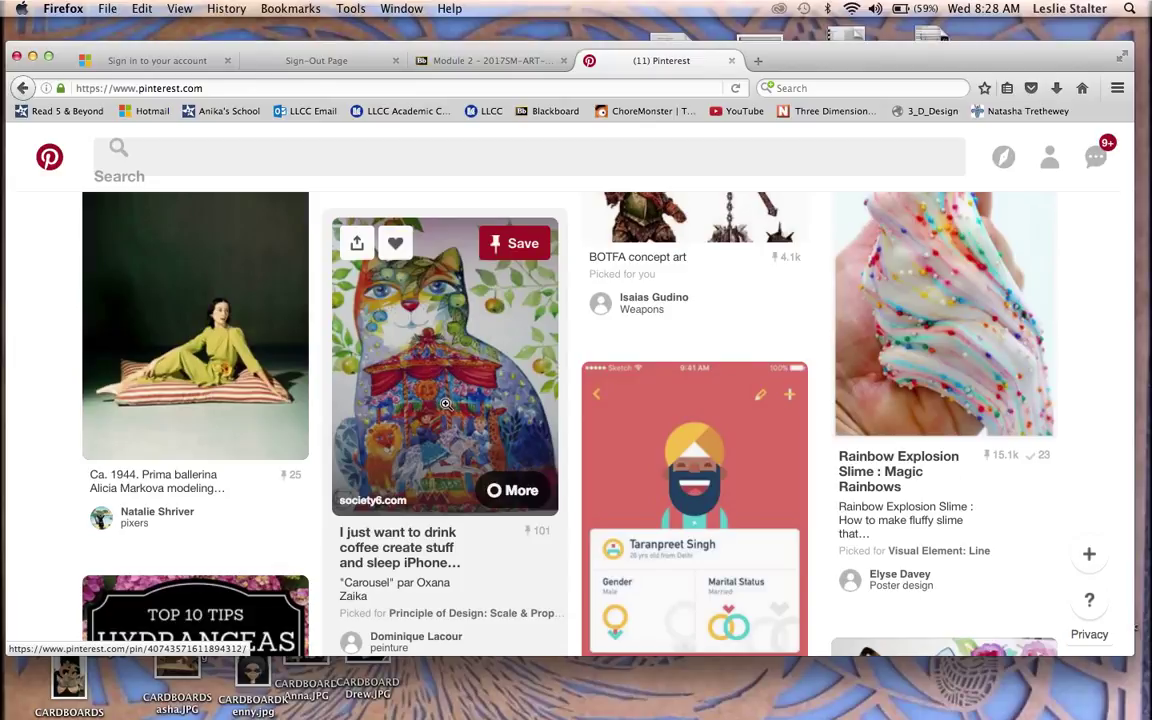
scroll(446, 403, "down", 1)
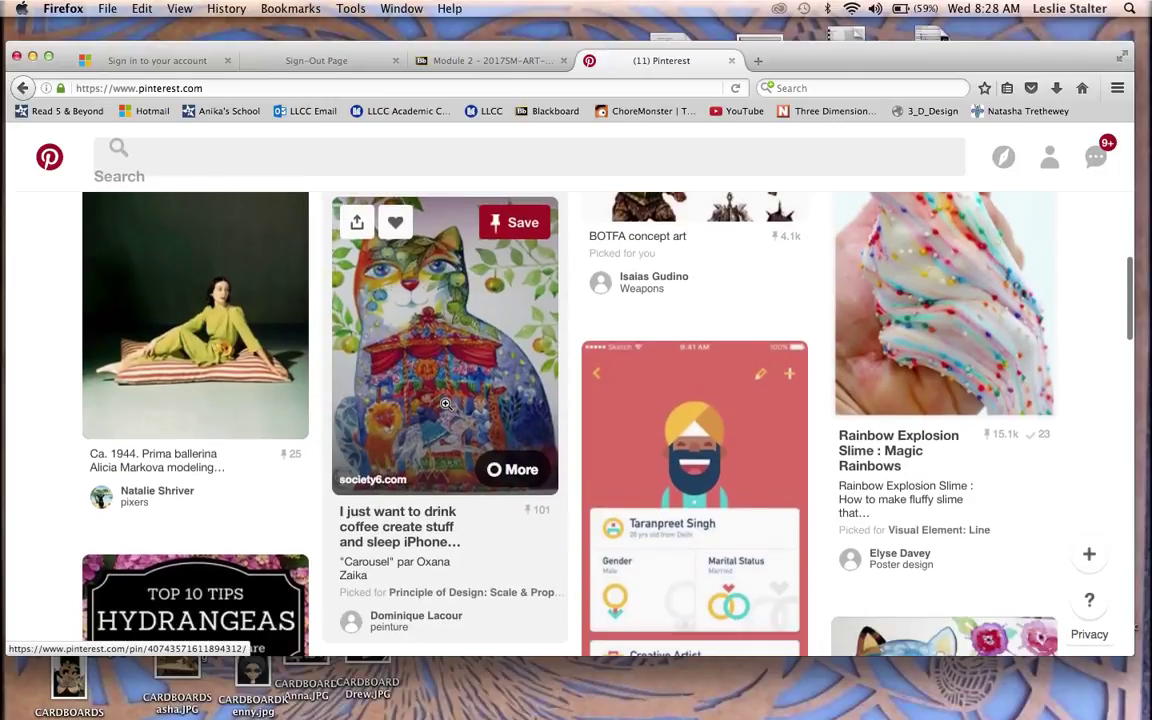
scroll(446, 403, "down", 2)
scroll(446, 403, "up", 4)
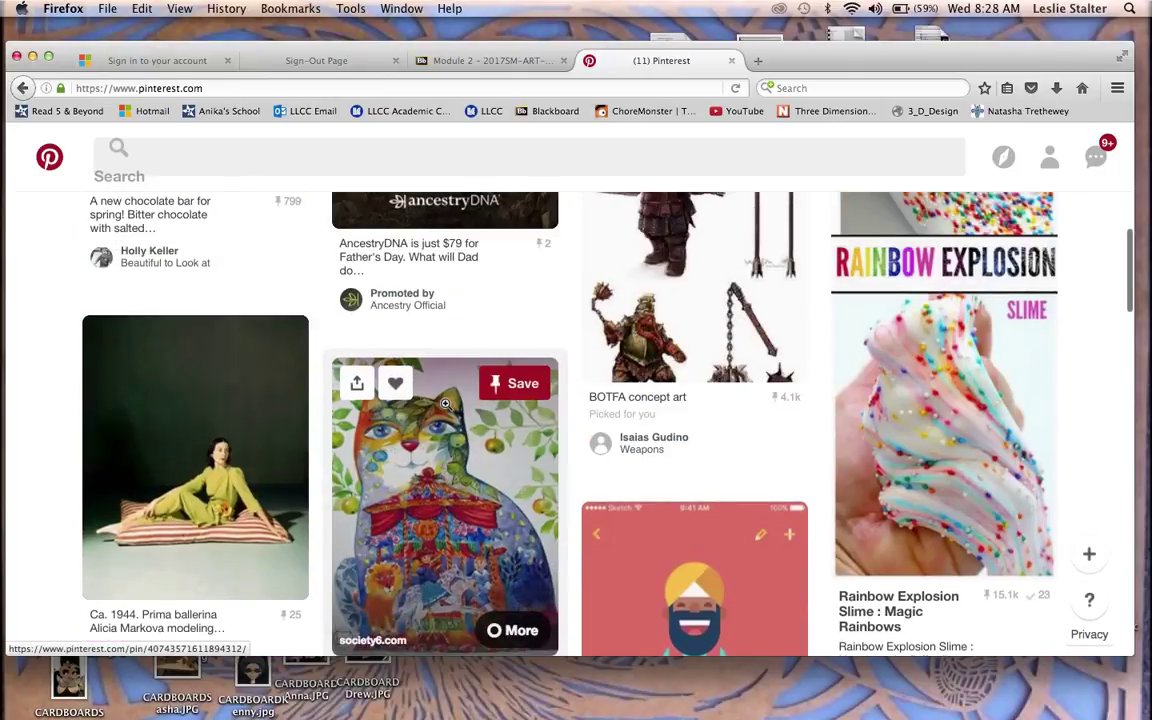
scroll(446, 403, "down", 3)
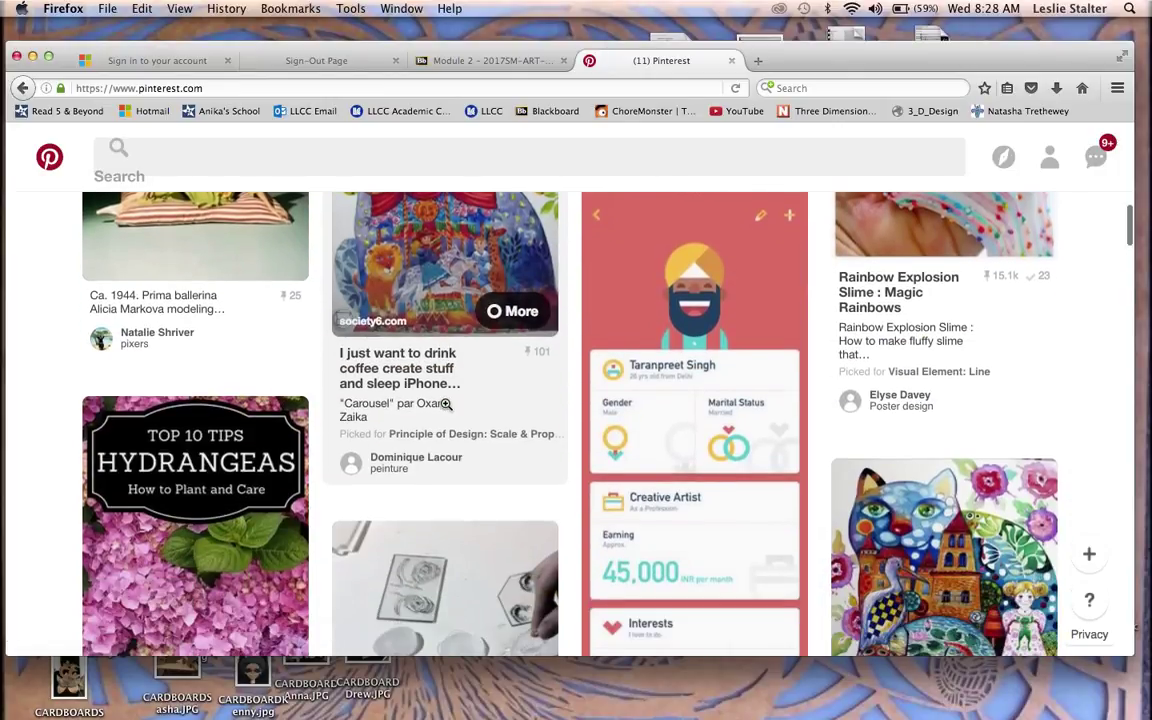
scroll(446, 403, "down", 2)
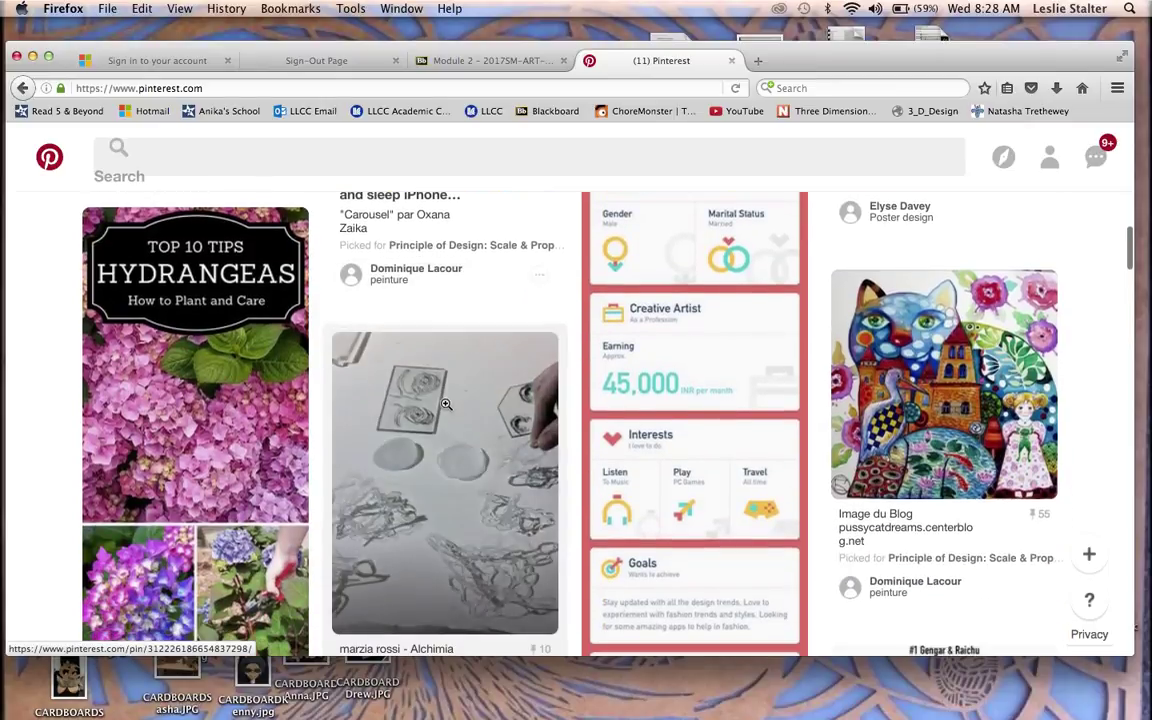
scroll(446, 403, "down", 3)
scroll(446, 403, "up", 1)
scroll(447, 409, "down", 2)
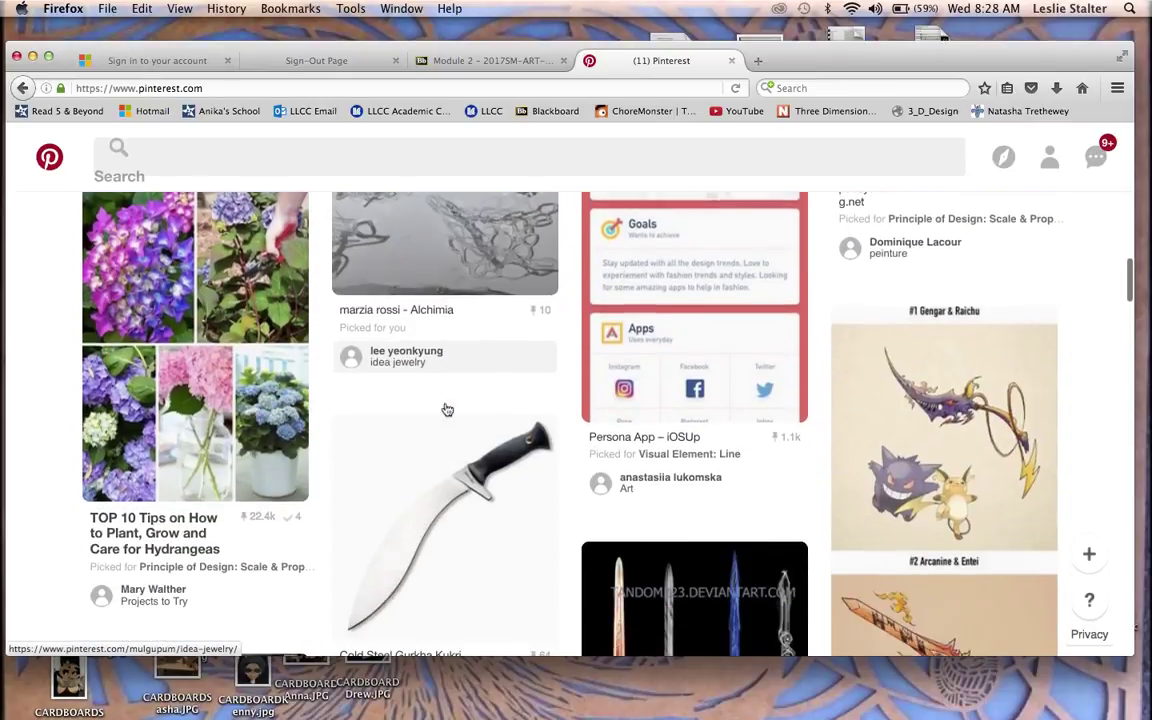
scroll(446, 407, "down", 1)
scroll(447, 407, "down", 2)
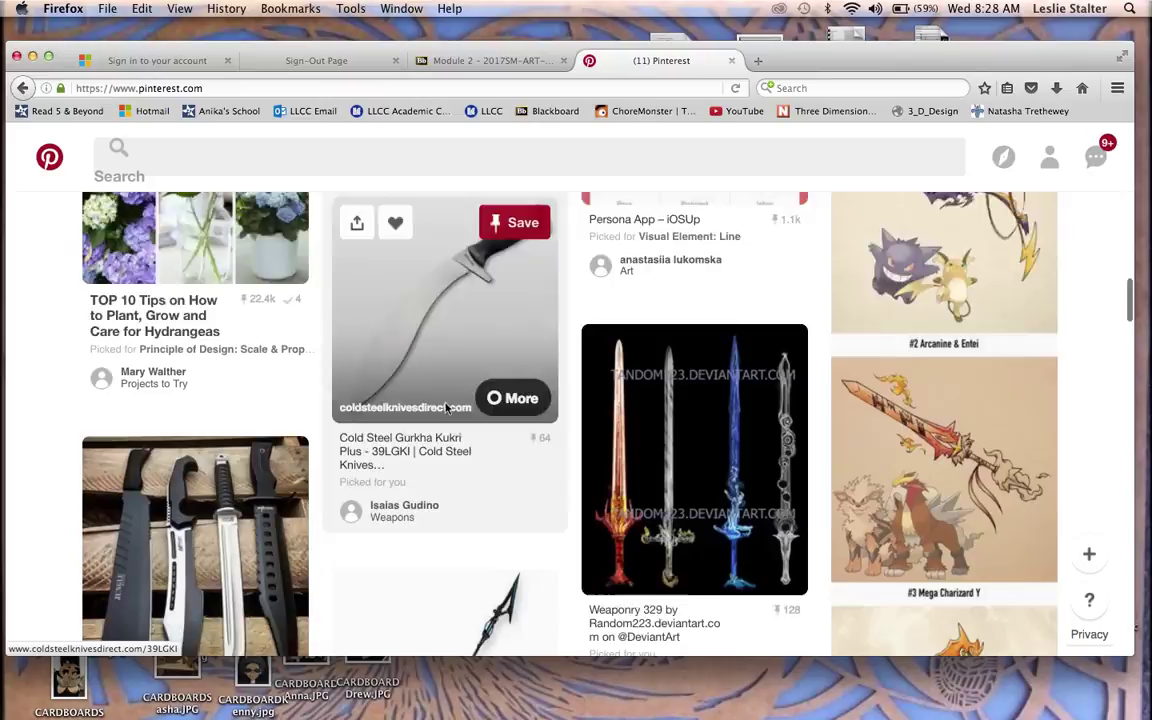
scroll(446, 407, "down", 2)
scroll(446, 405, "down", 2)
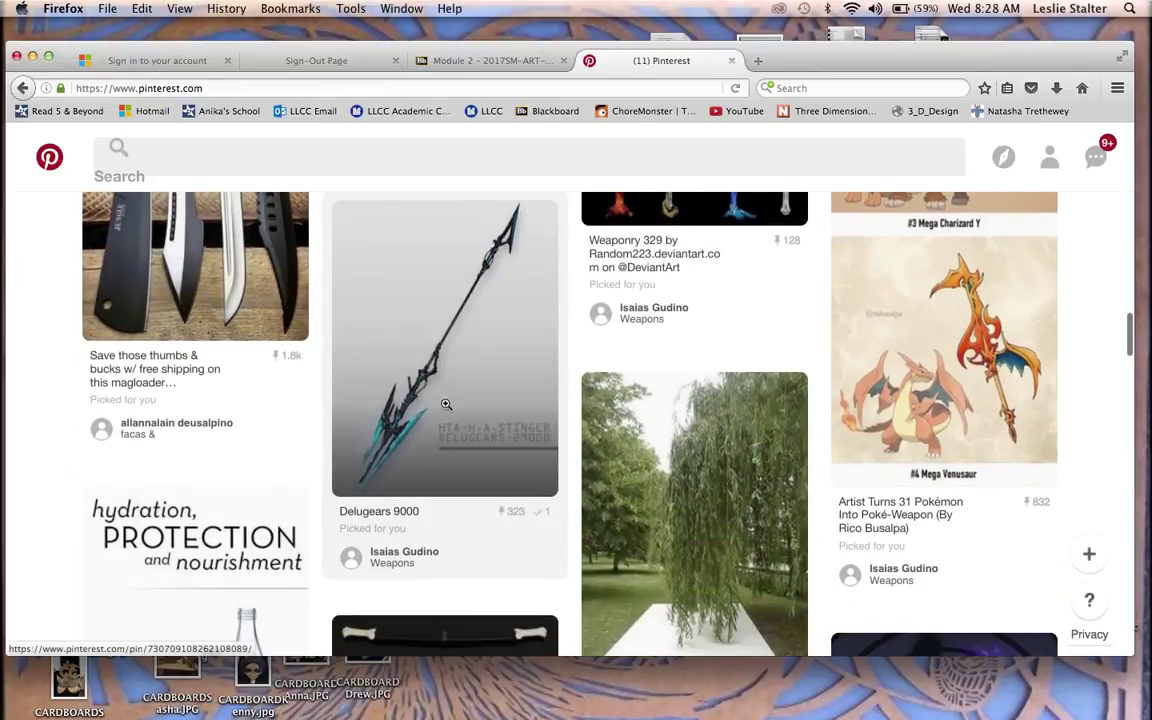
scroll(446, 404, "down", 4)
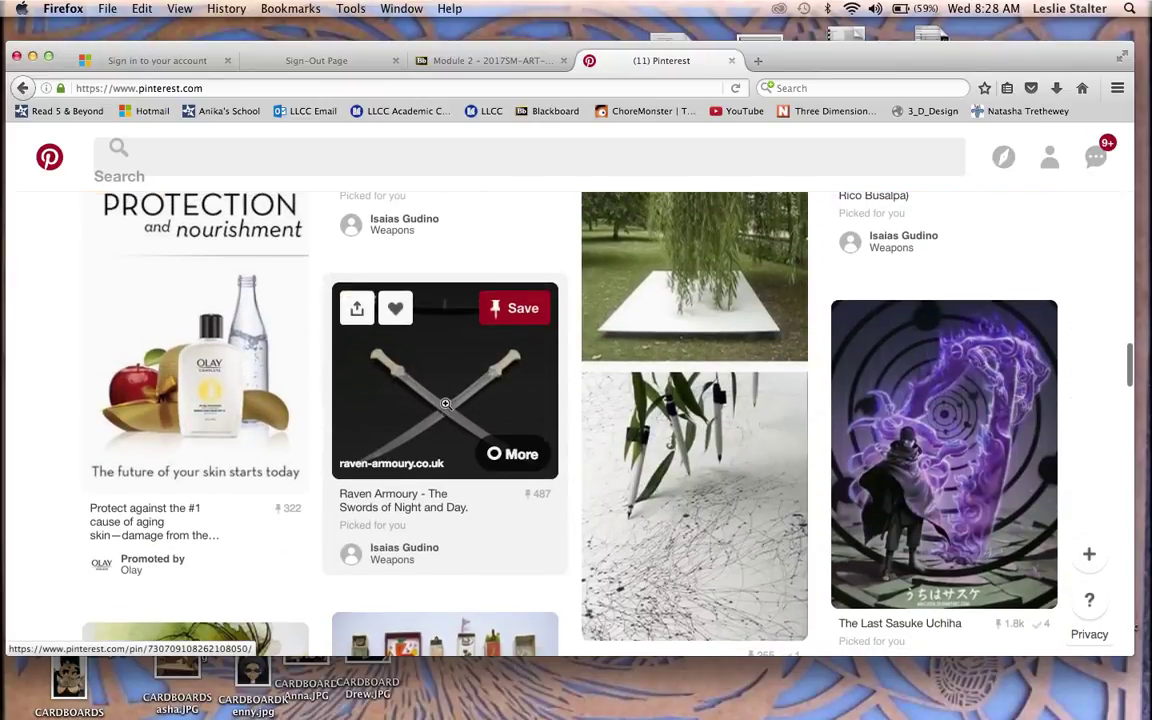
scroll(446, 404, "up", 3)
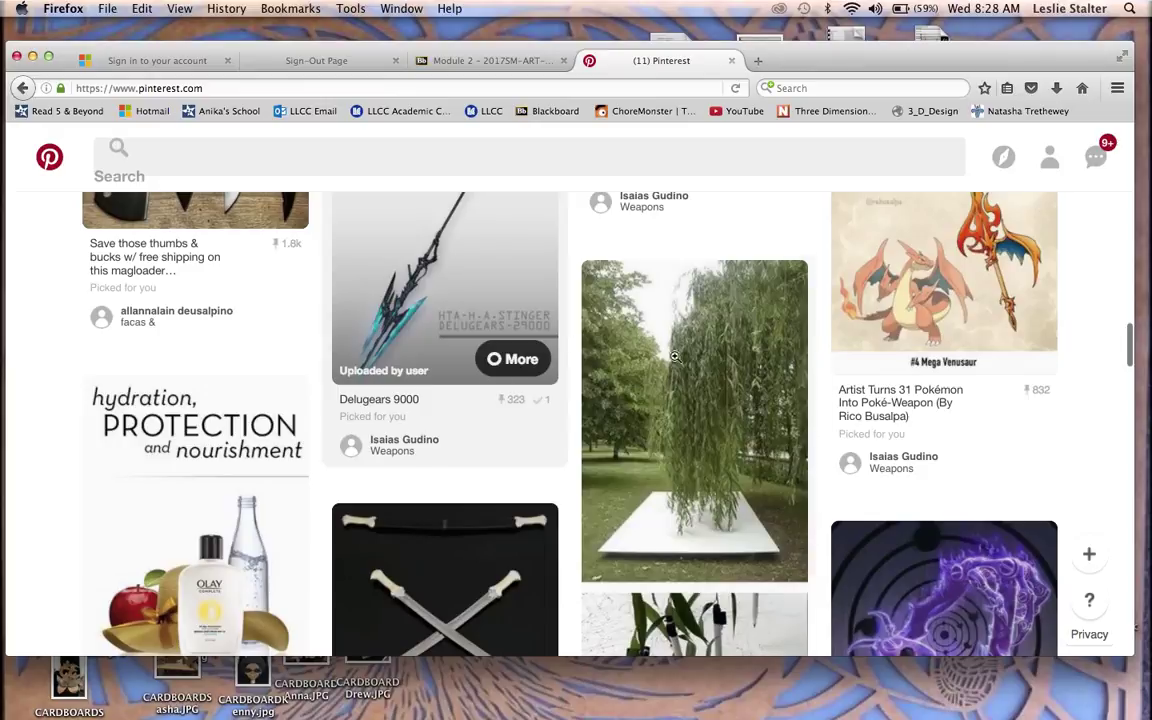
Step: Open the weeping willow pin and browse its Related Pins to the charcoal body-drawing performance
left_click(705, 431)
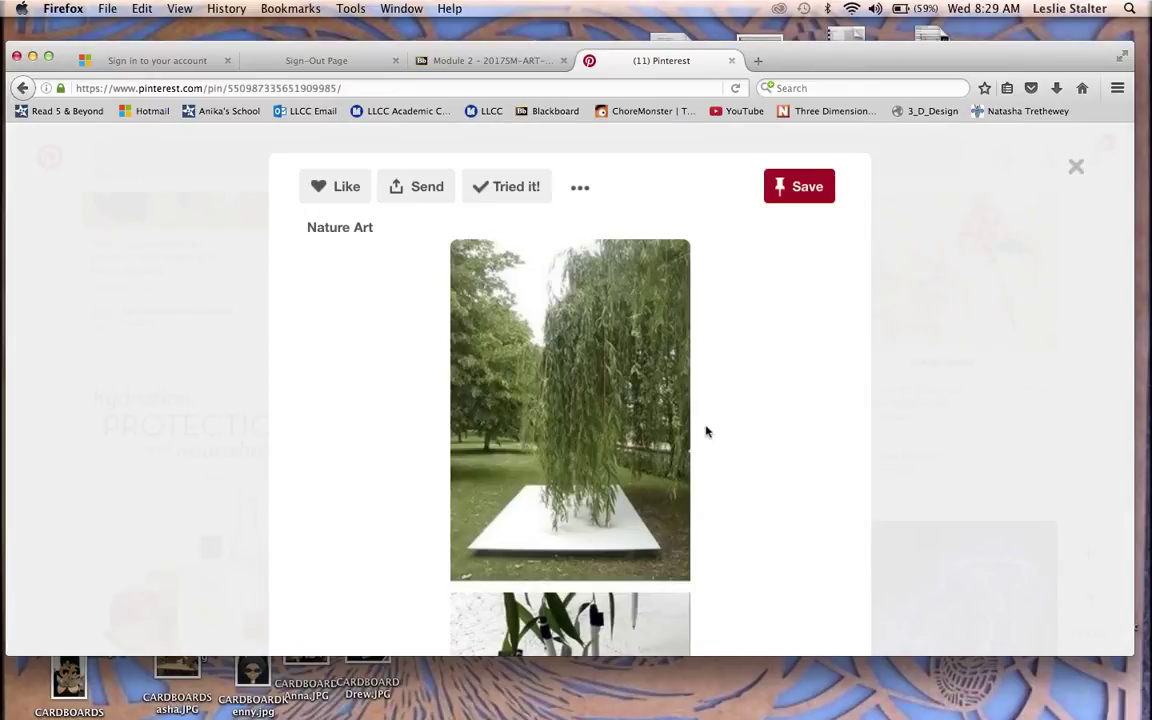
scroll(705, 431, "down", 5)
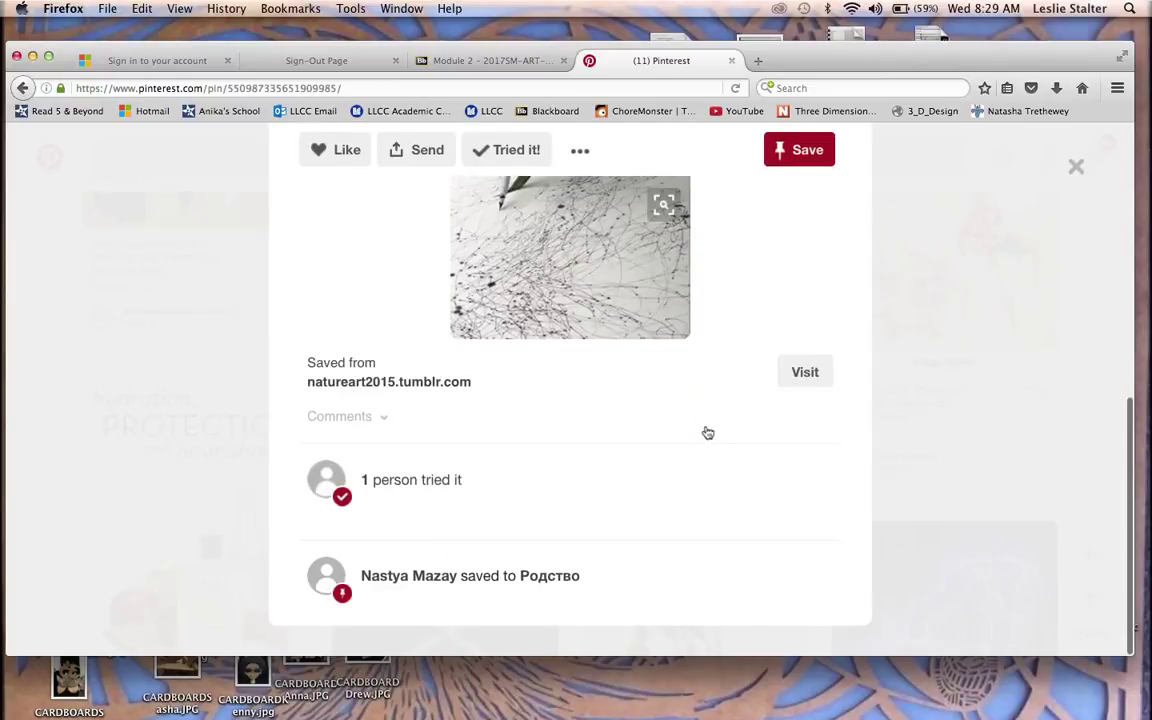
scroll(751, 321, "up", 5)
scroll(749, 318, "down", 8)
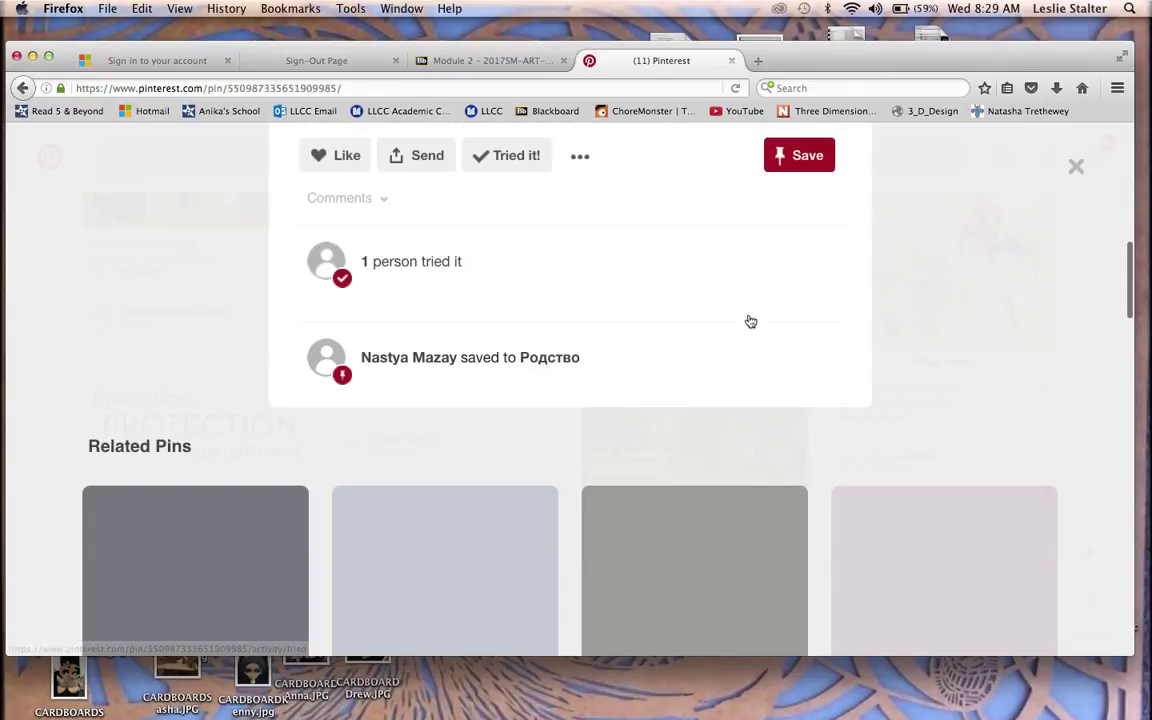
scroll(749, 318, "down", 2)
scroll(749, 320, "up", 3)
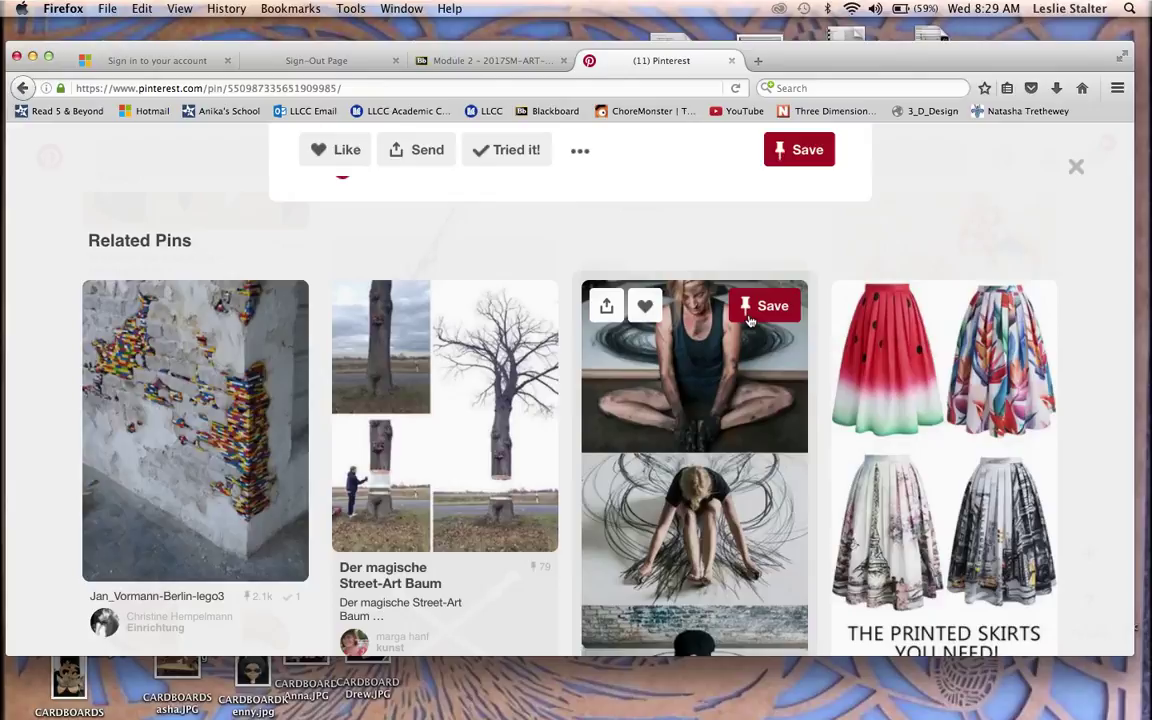
scroll(749, 318, "down", 3)
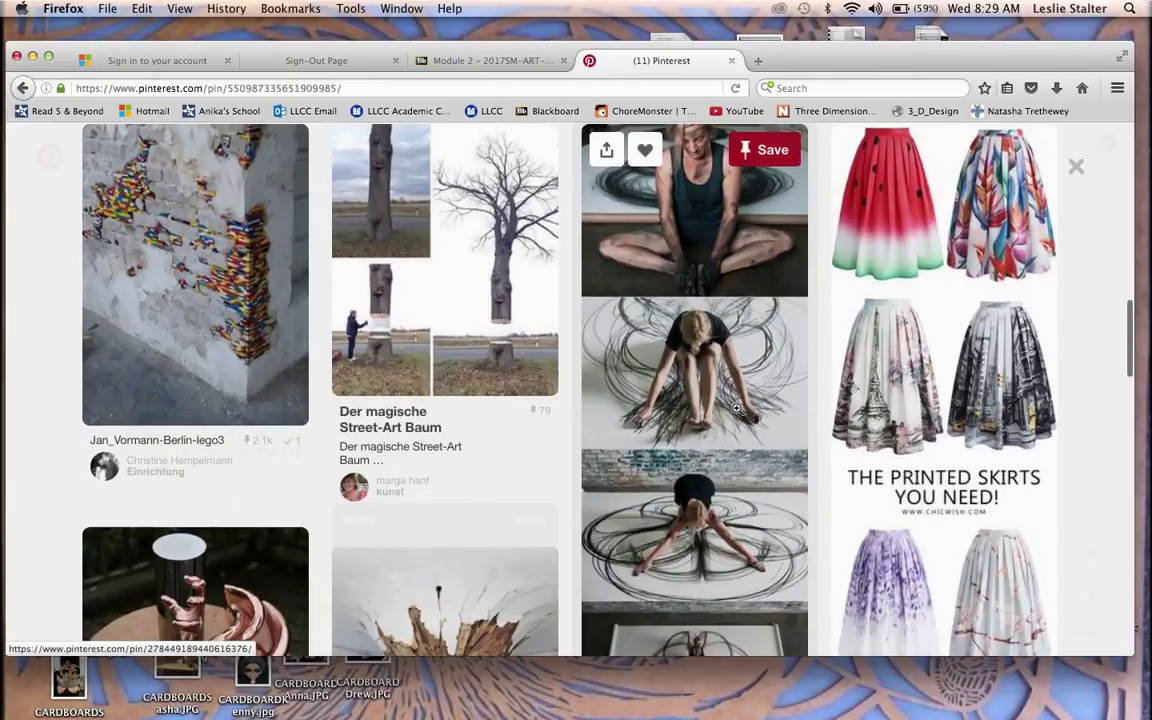
scroll(738, 428, "down", 1)
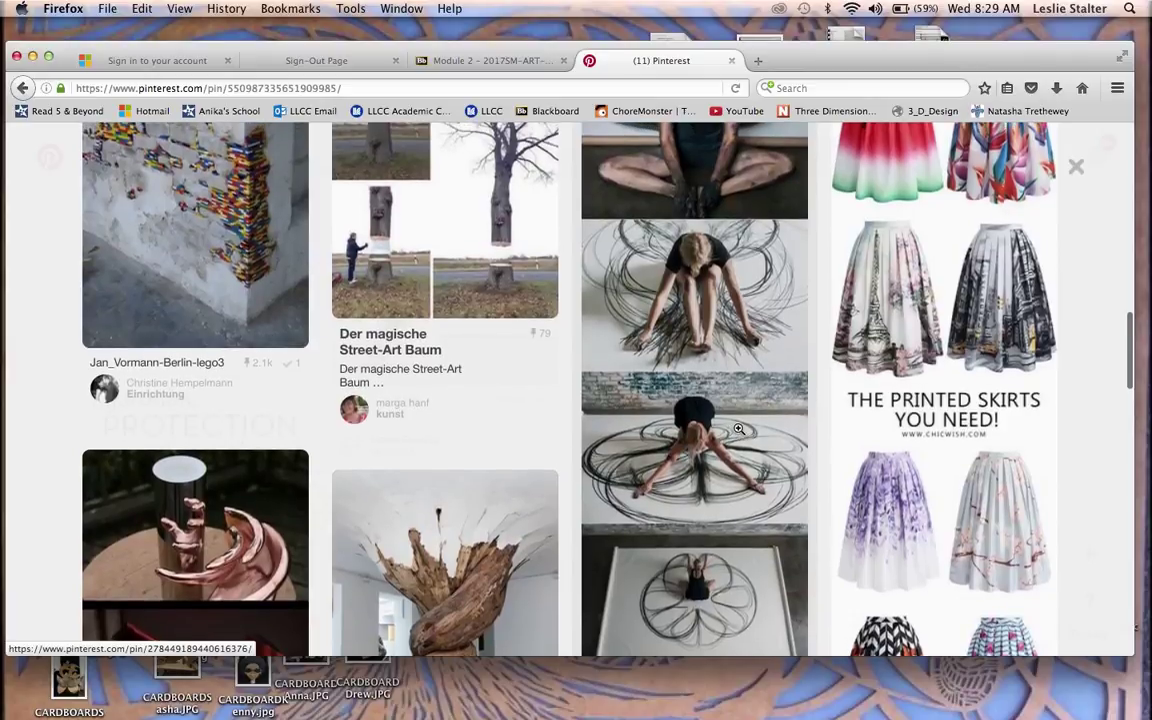
scroll(738, 428, "up", 4)
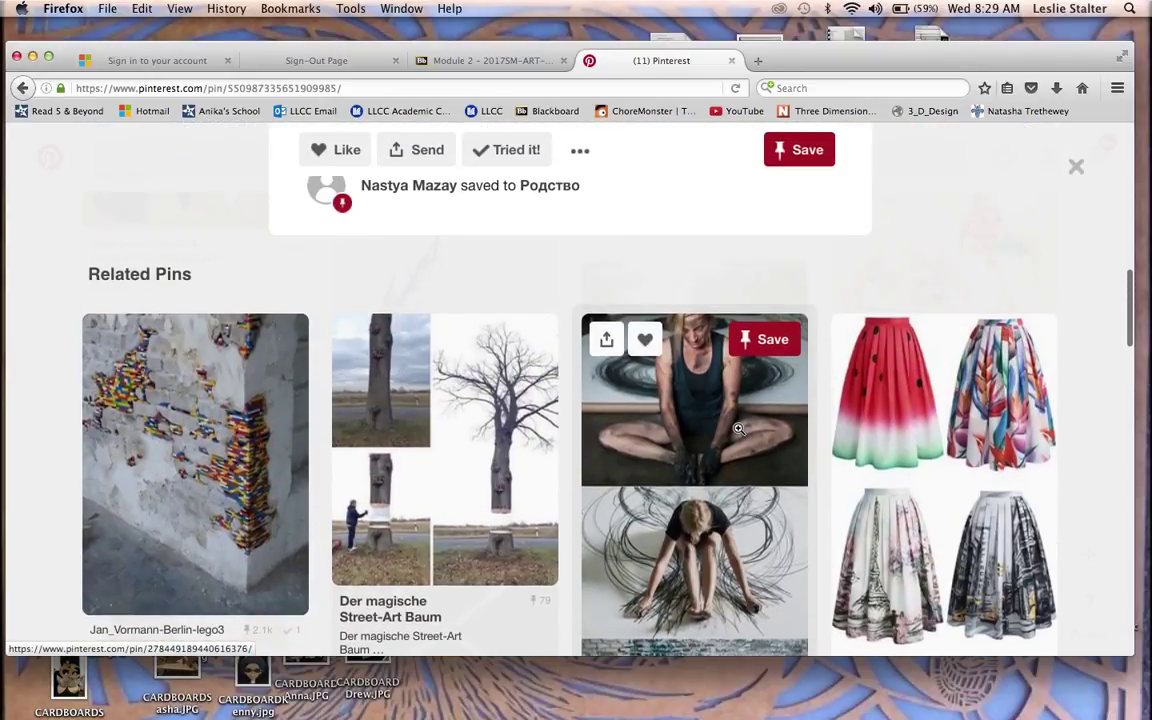
scroll(738, 428, "down", 2)
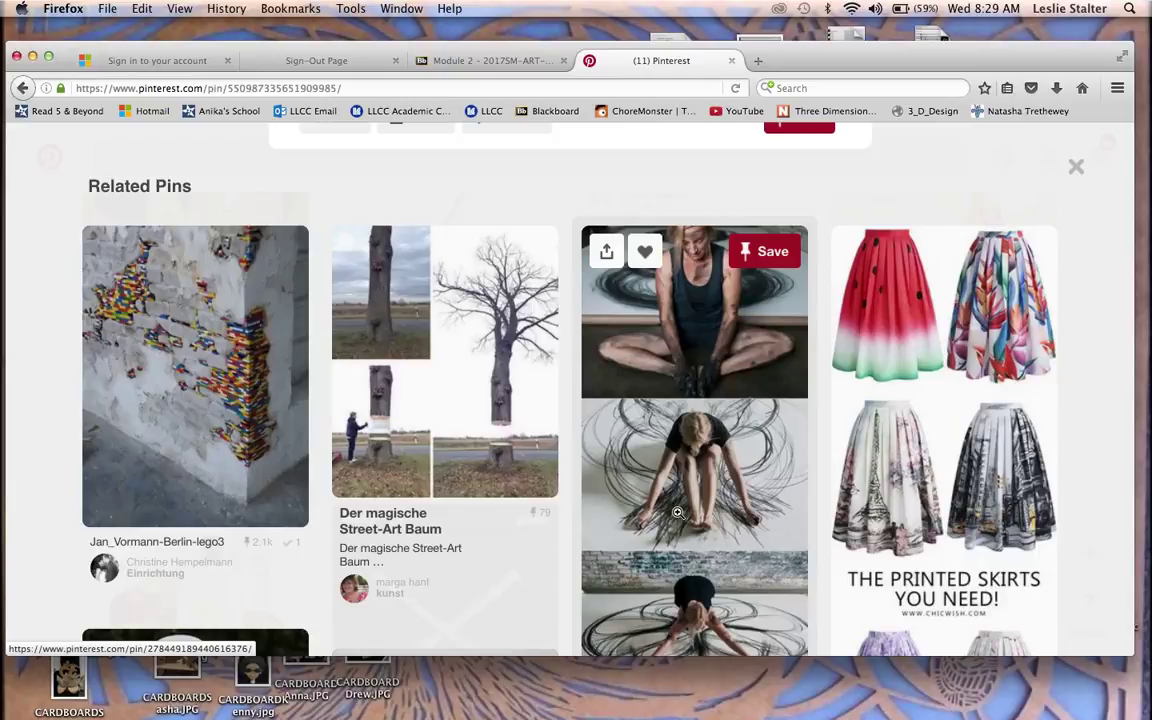
Step: Open the board-saving dialog for the charcoal body-drawing performance pin
left_click(766, 259)
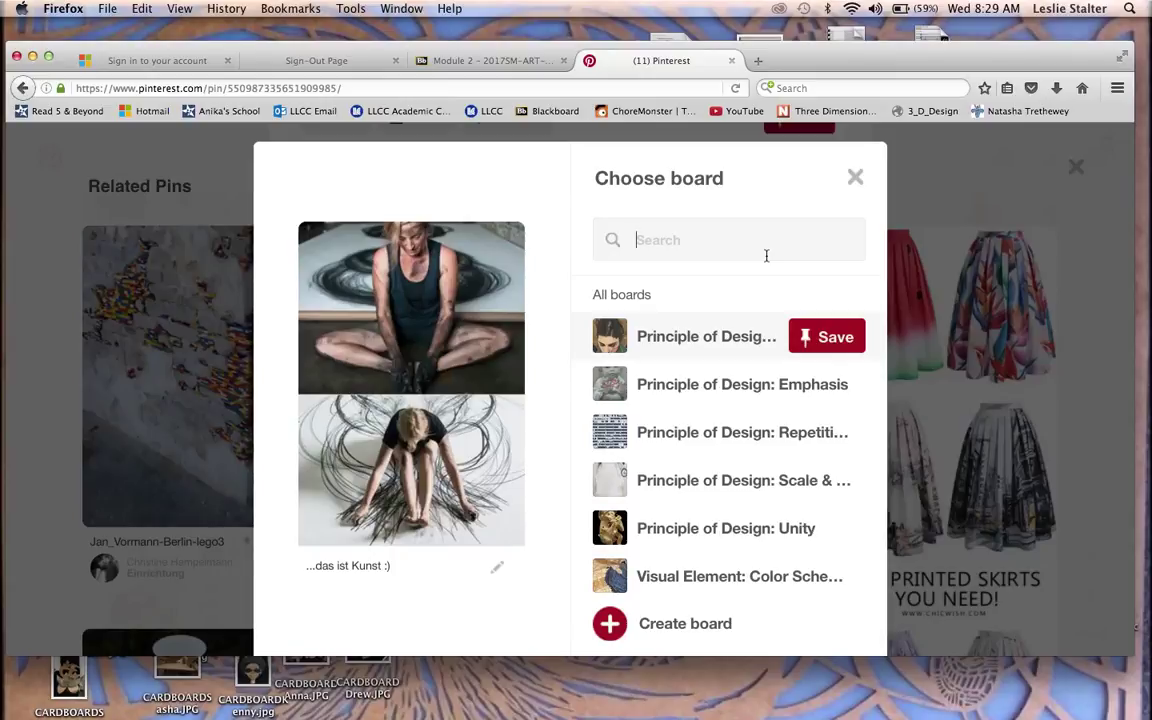
scroll(731, 425, "down", 4)
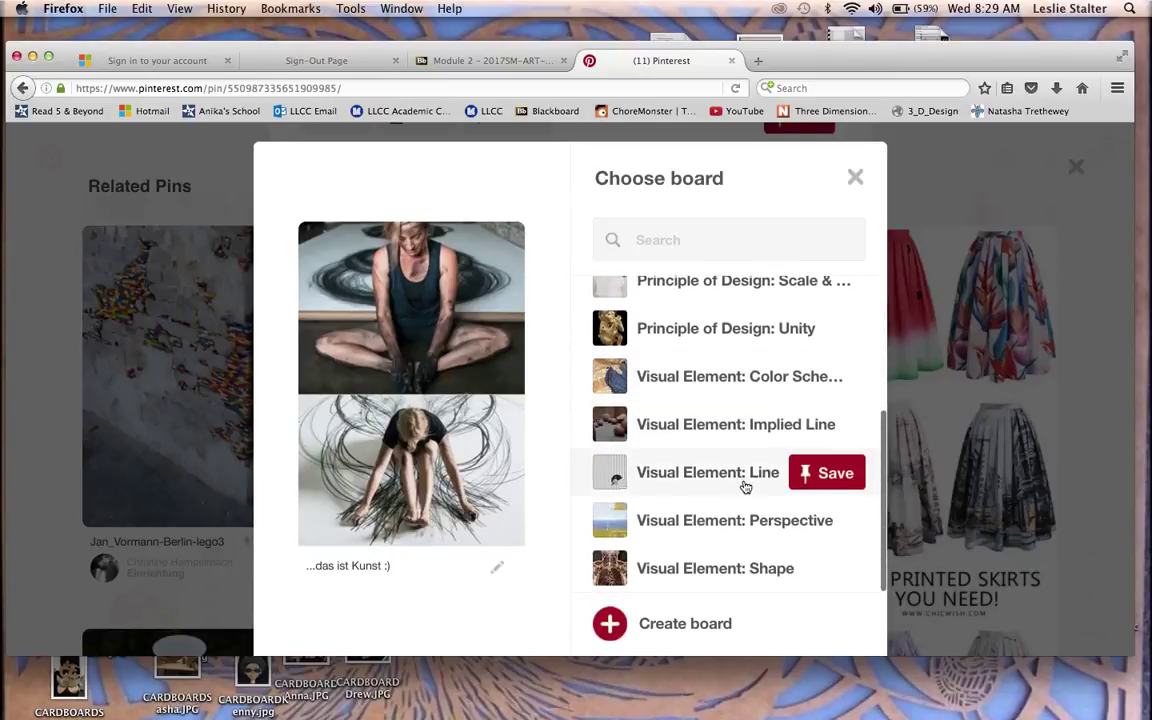
scroll(748, 483, "down", 1)
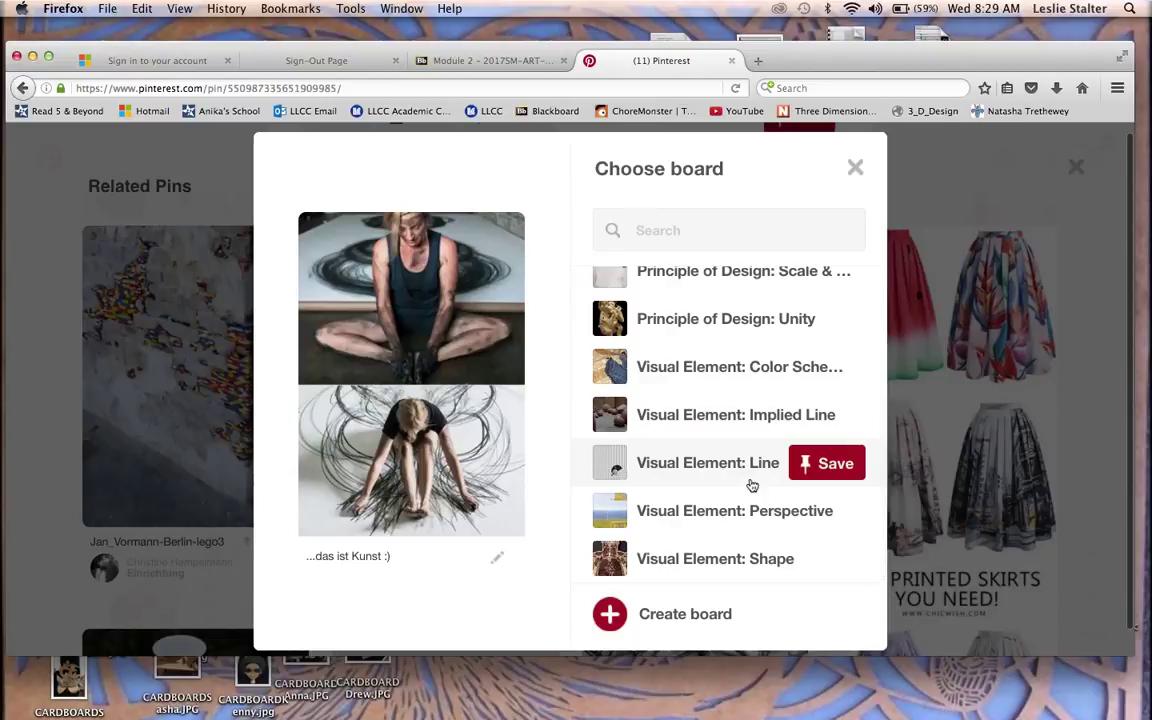
Step: Replace the pin's caption with the student's name followed by the emotion 'Chaotic'
left_click(497, 558)
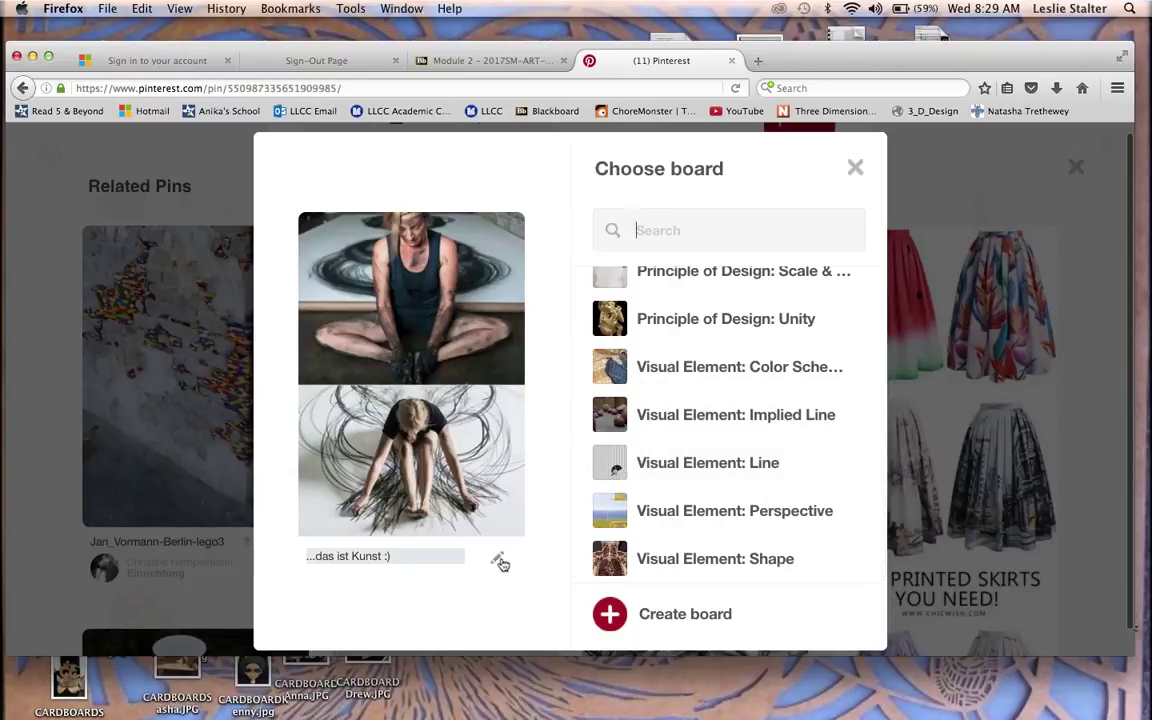
key("super+a")
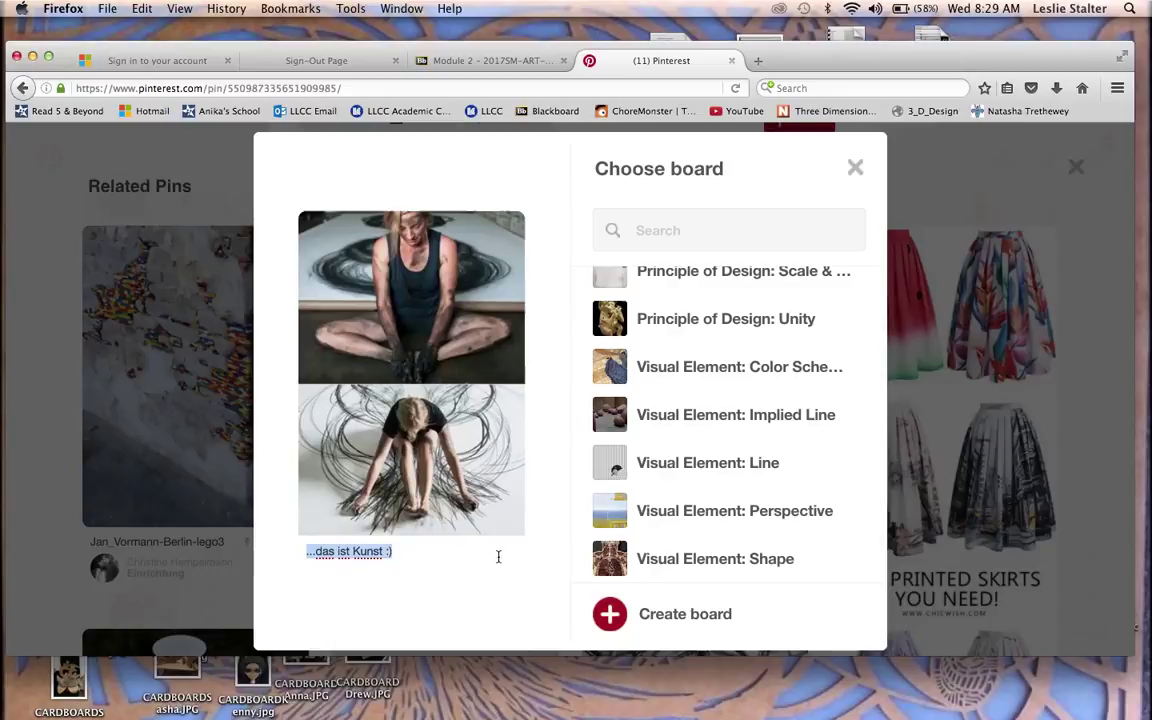
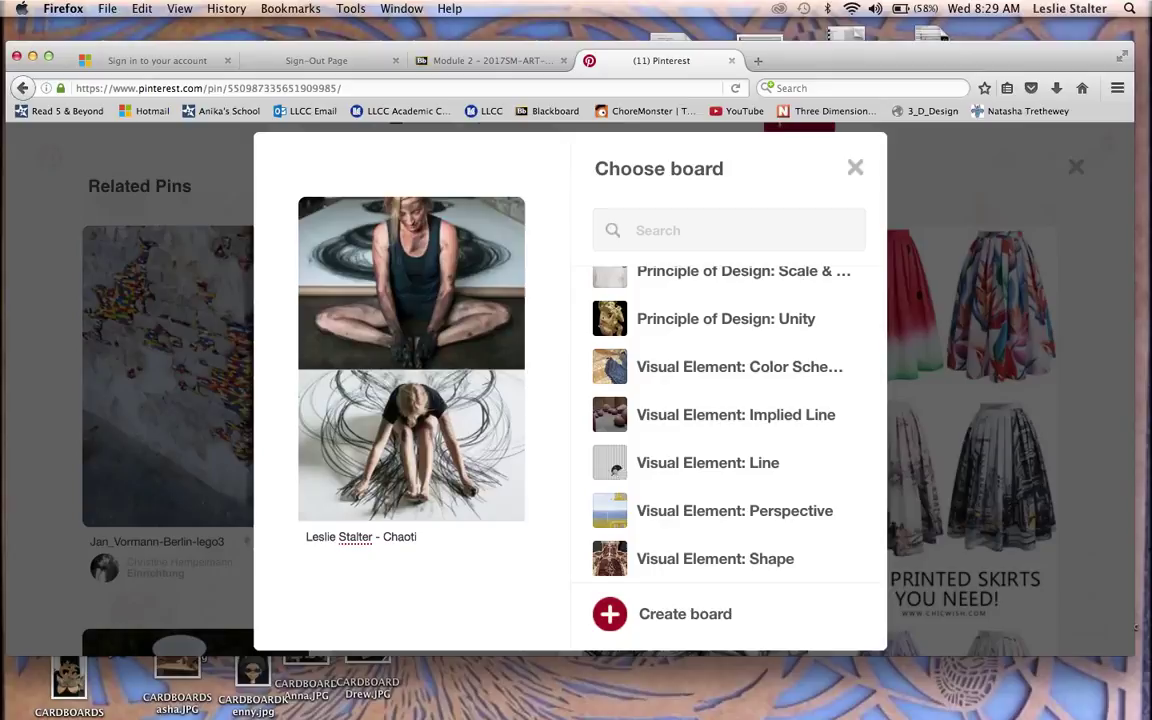
Step: Save the captioned pin to Visual Element: Line and go back to the profile's boards page
mouse_move(823, 468)
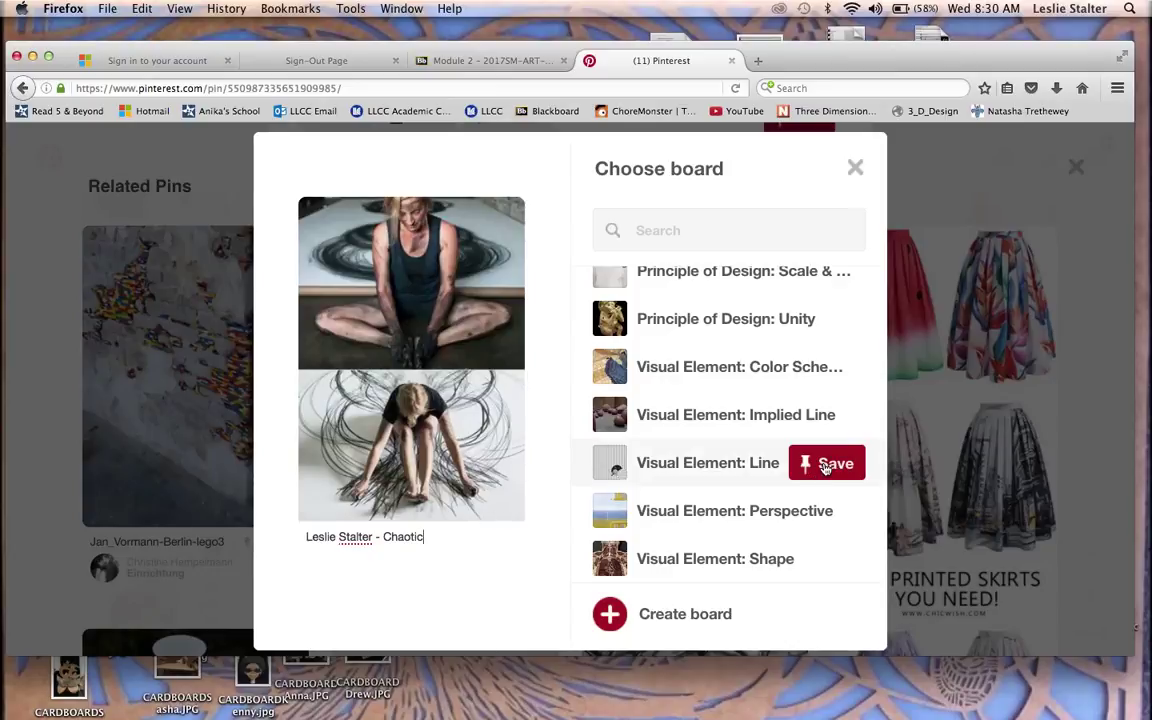
left_click(823, 465)
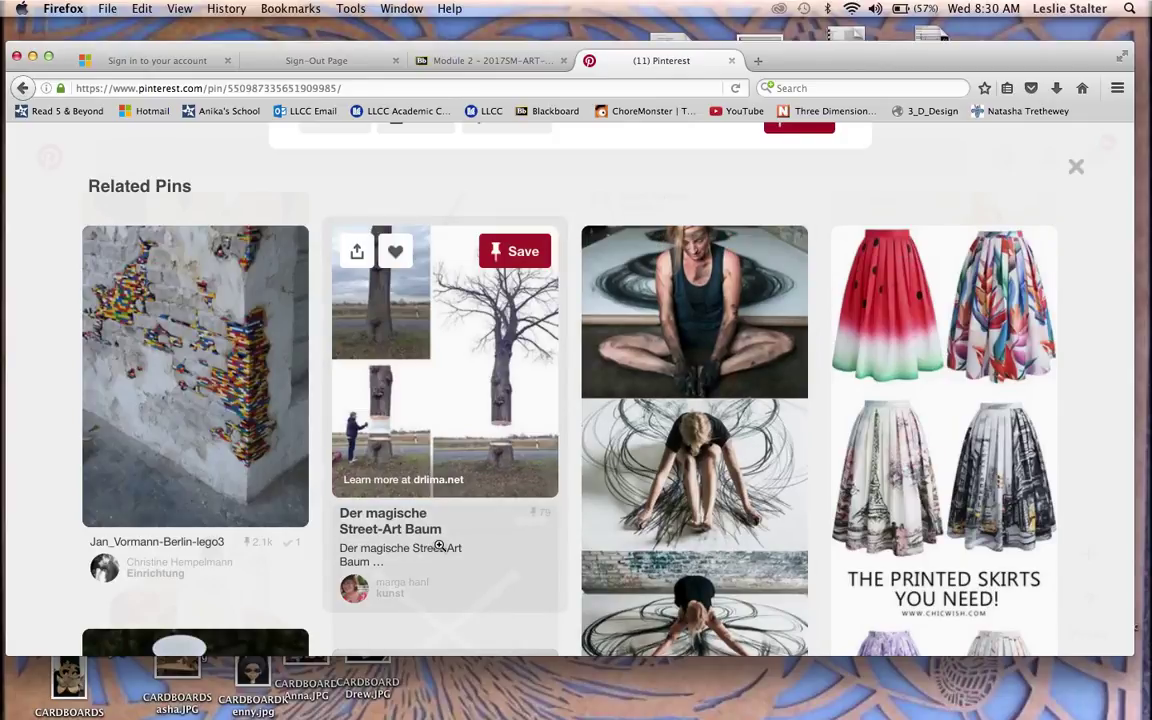
scroll(438, 546, "up", 5)
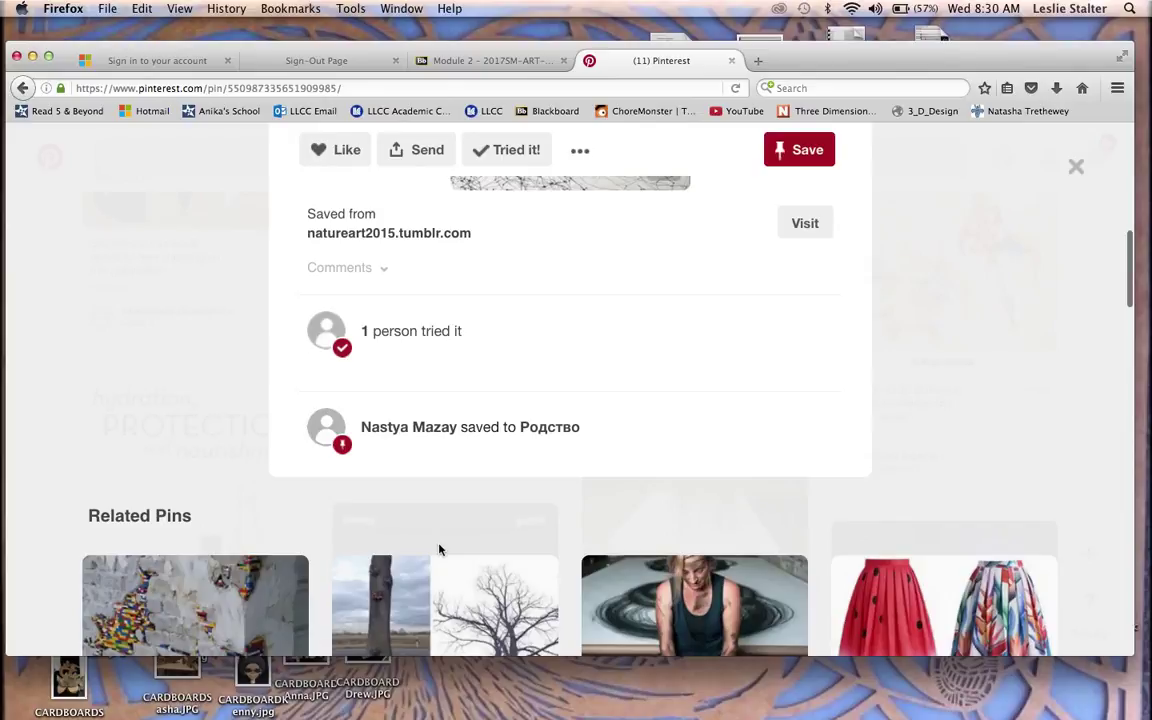
scroll(737, 490, "up", 5)
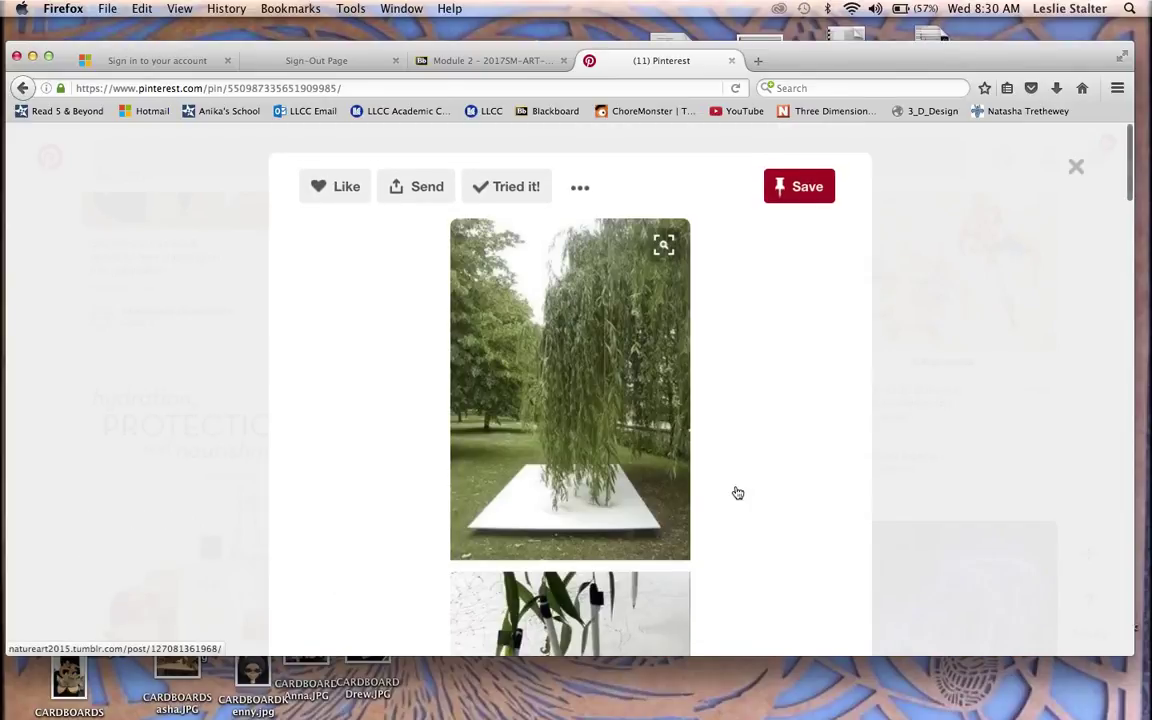
left_click(1077, 168)
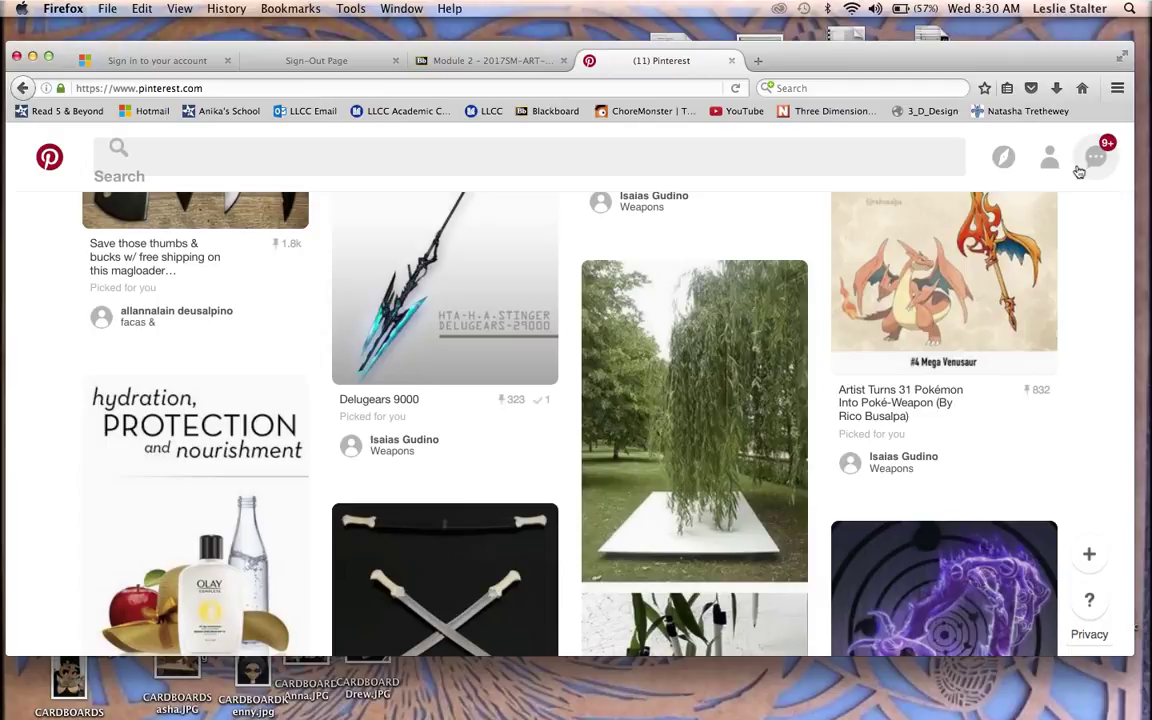
left_click(1050, 160)
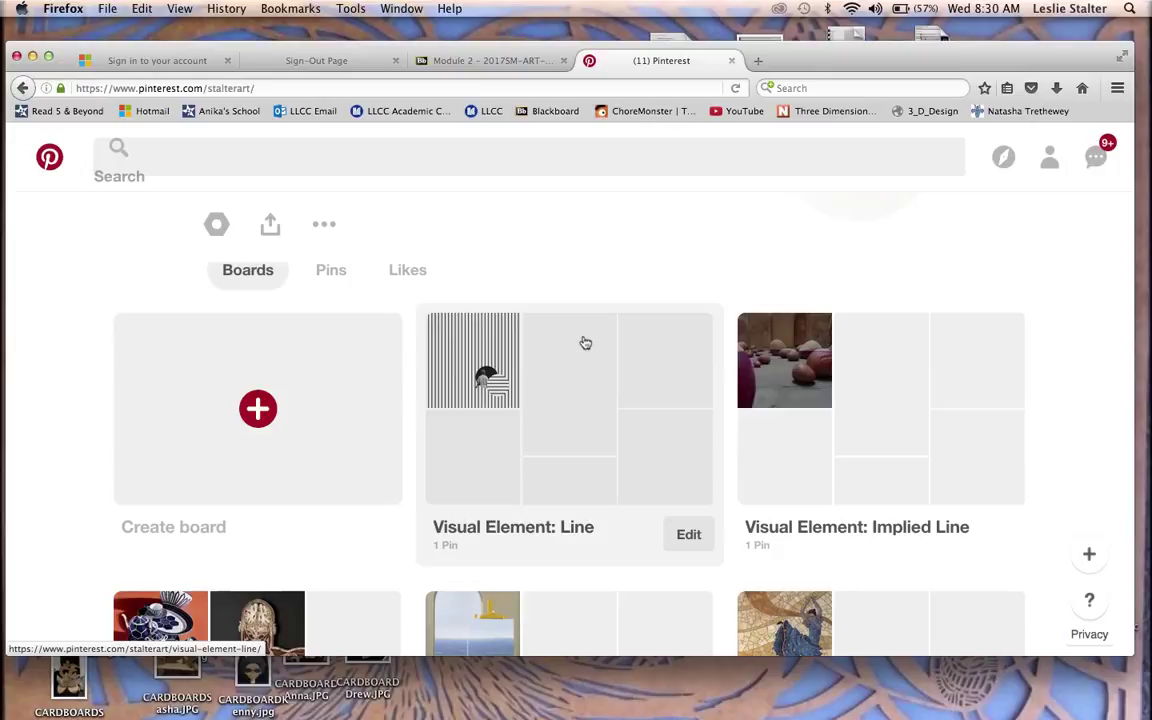
Step: Open Visual Element: Line and confirm the charcoal drawing pin sits beside the striped example
left_click(585, 342)
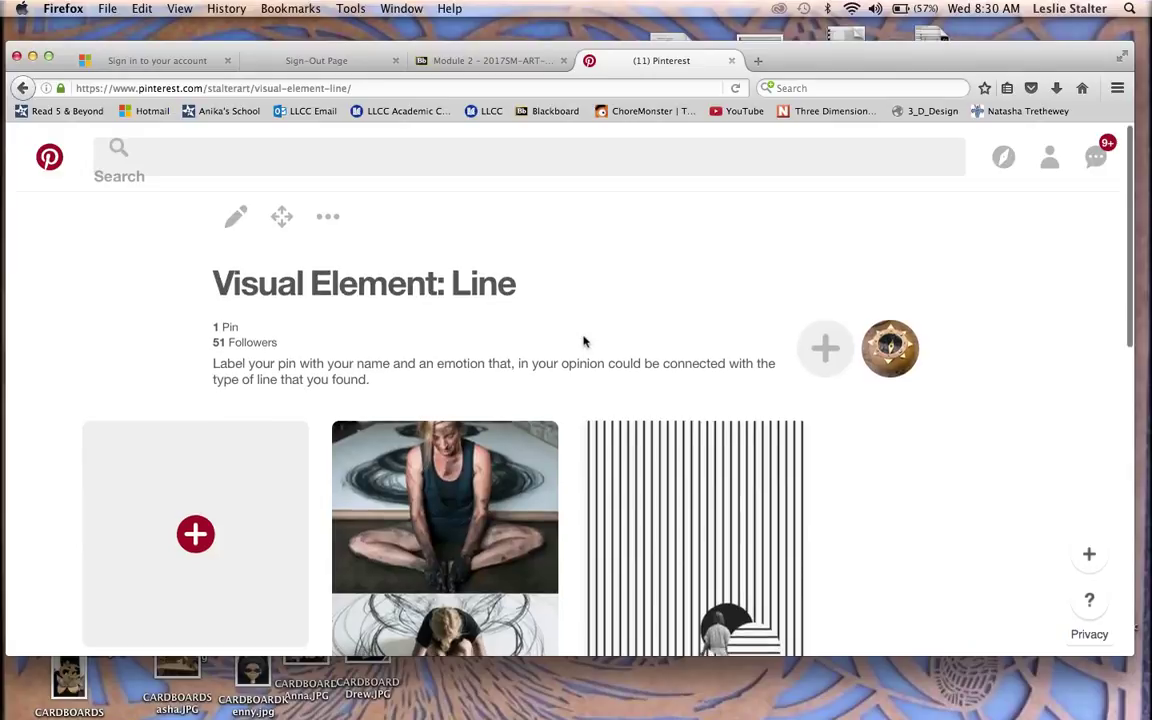
scroll(584, 340, "down", 2)
scroll(584, 337, "down", 3)
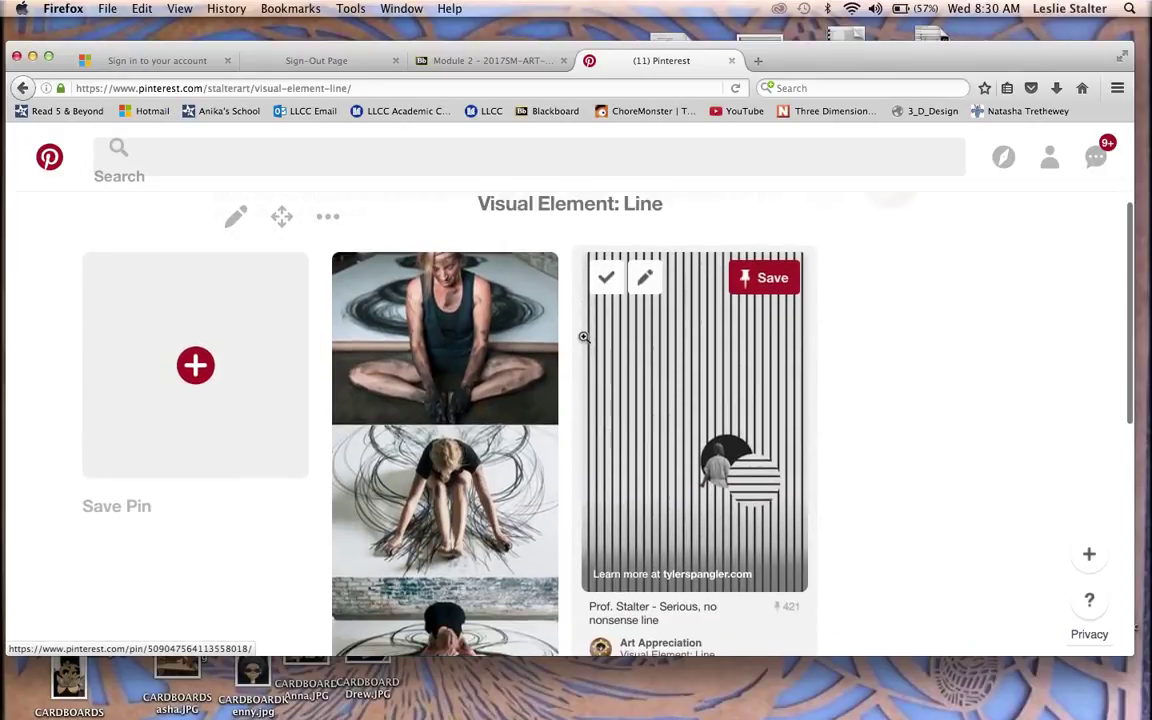
scroll(584, 338, "up", 5)
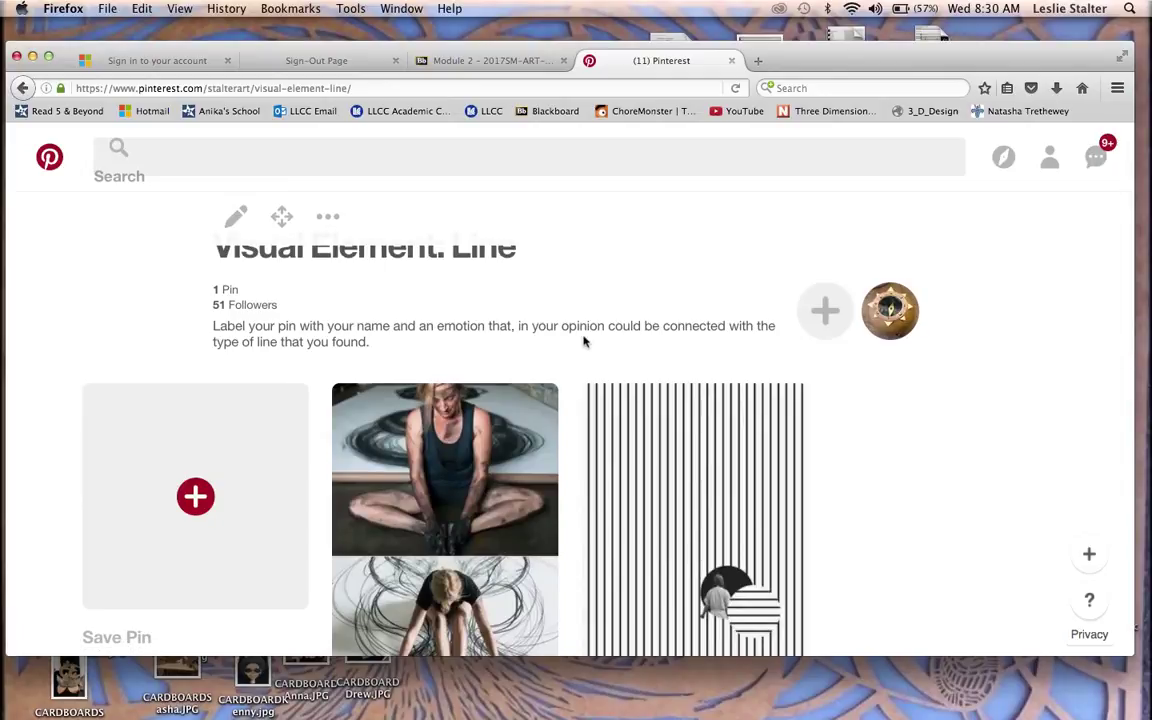
scroll(584, 341, "down", 10)
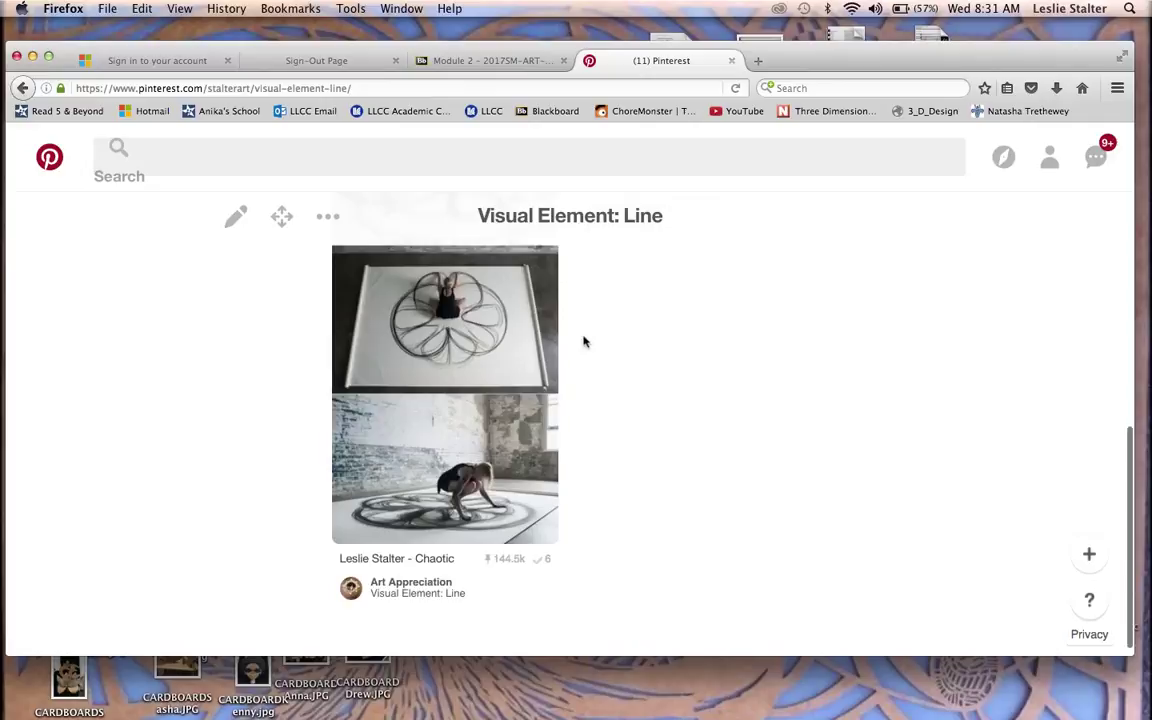
scroll(756, 410, "up", 5)
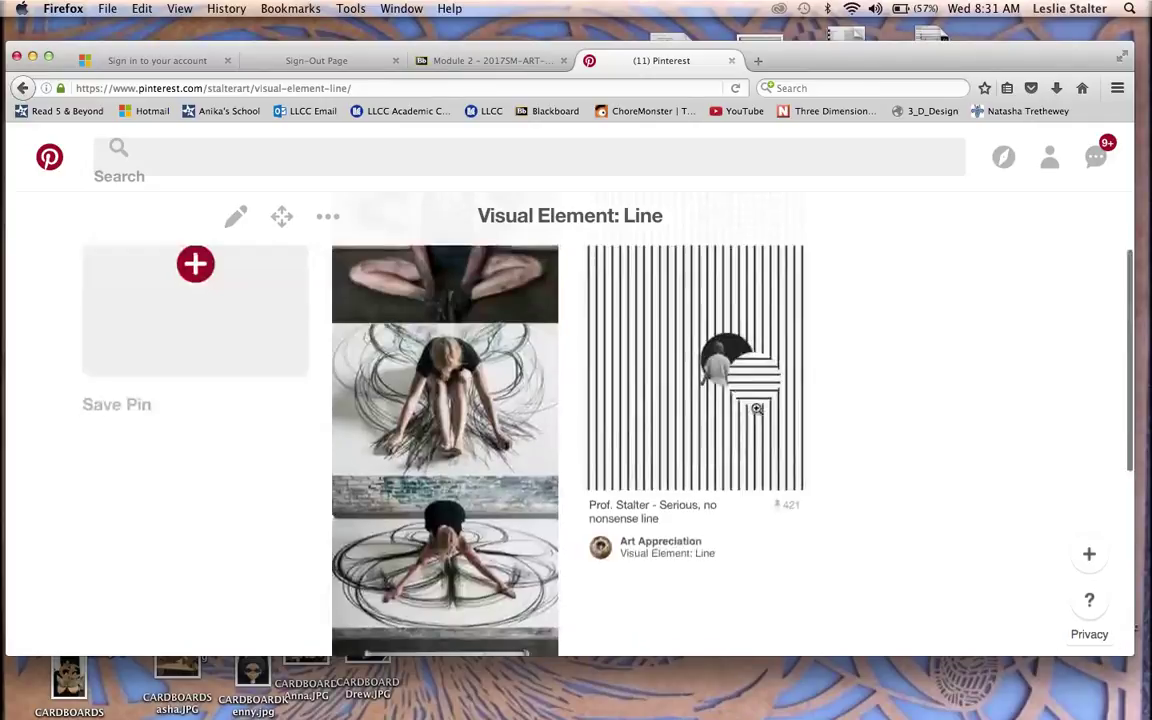
scroll(756, 410, "up", 3)
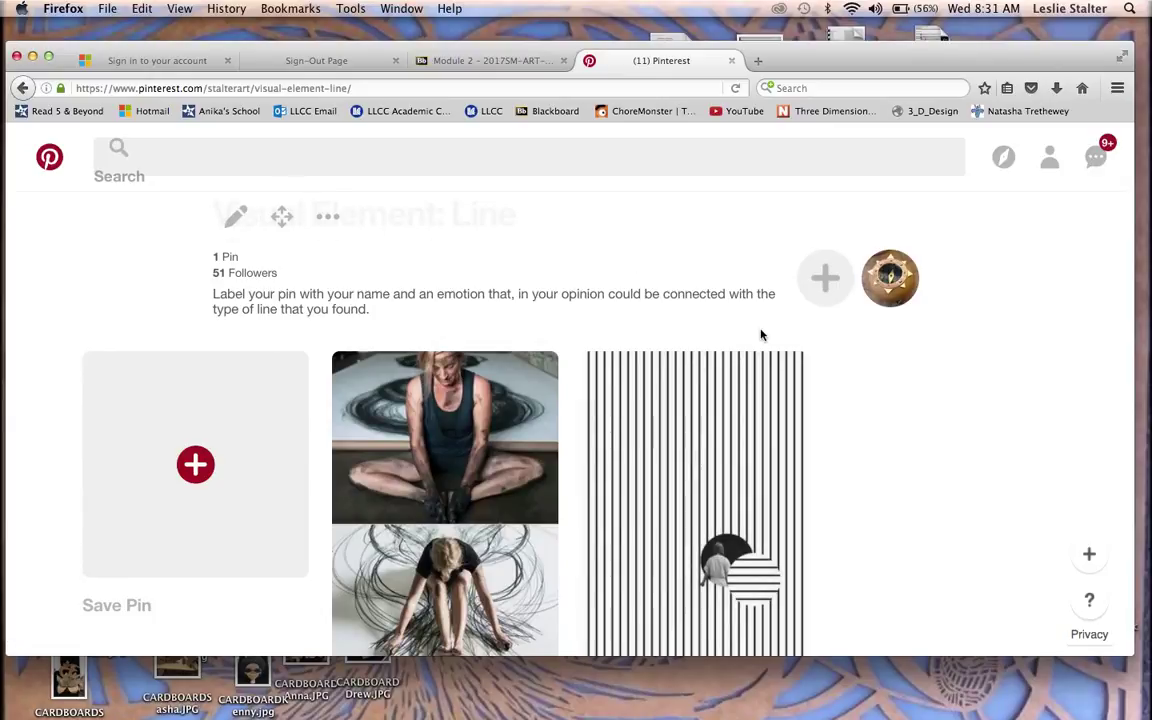
scroll(902, 362, "down", 3)
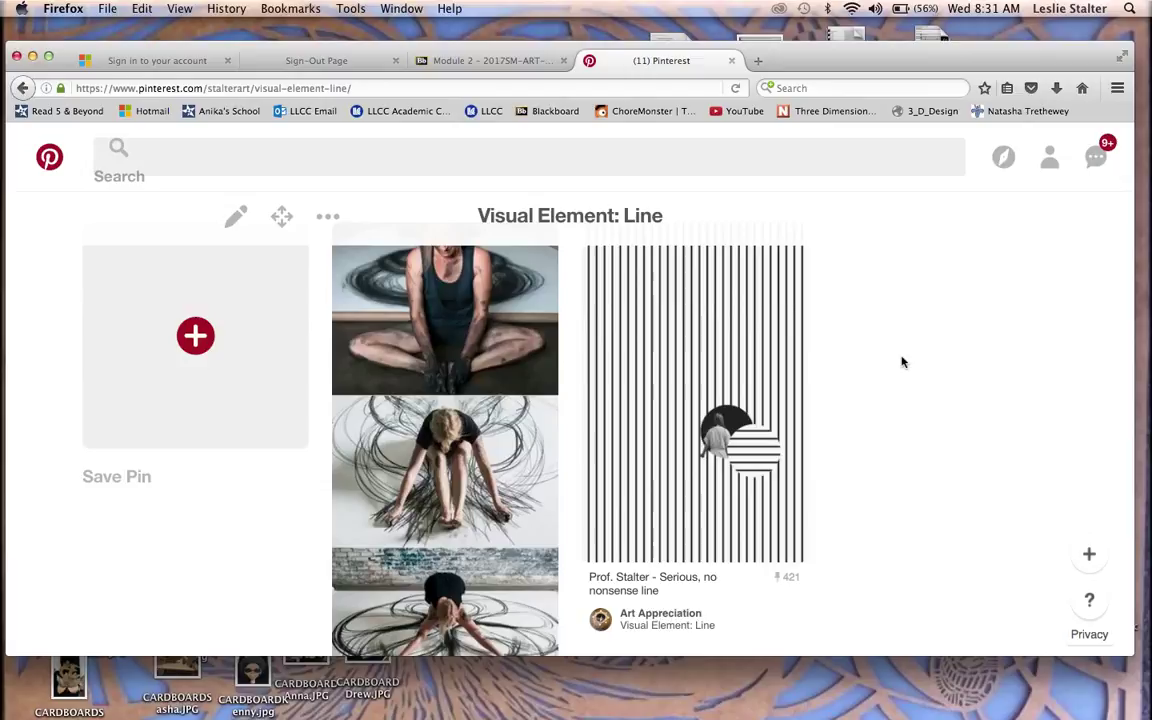
scroll(902, 362, "down", 5)
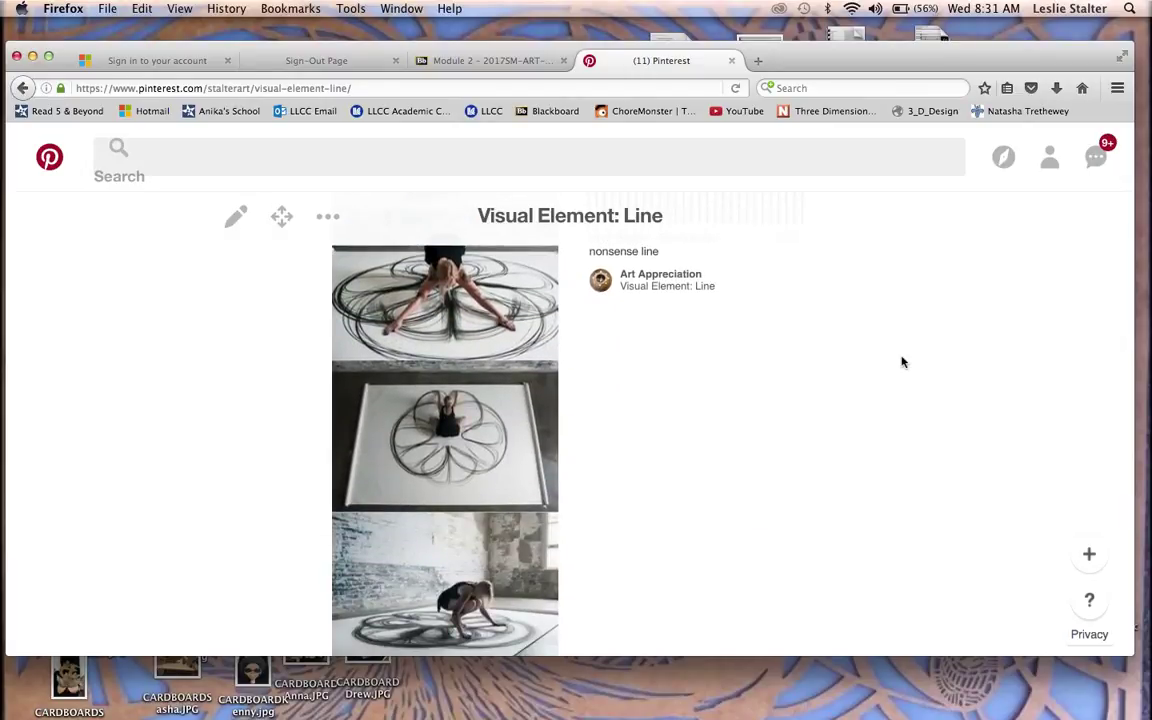
scroll(902, 362, "down", 3)
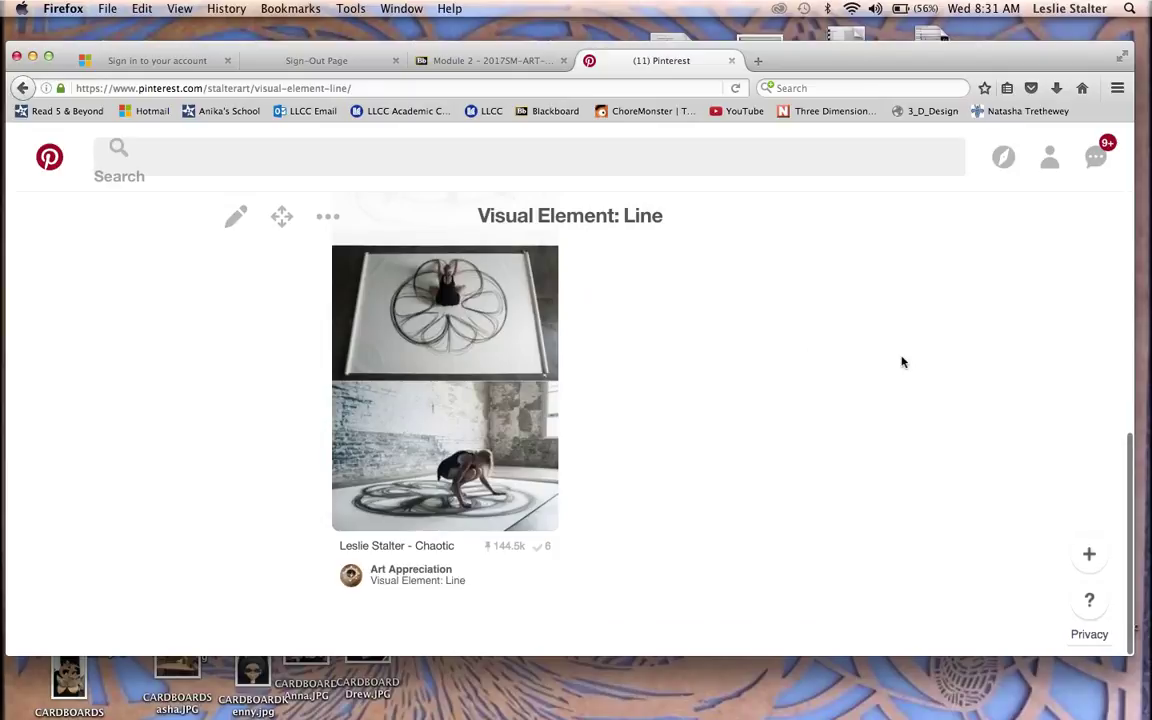
scroll(829, 393, "up", 5)
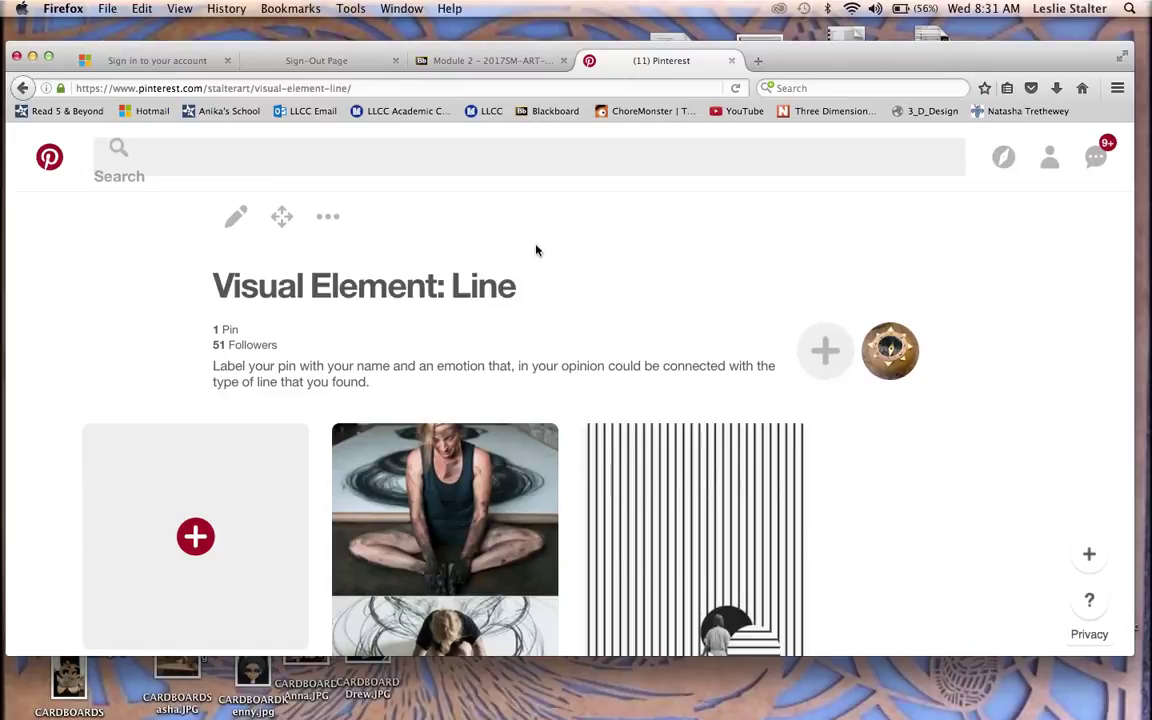
Step: Open and dismiss the board's extra options, then return to the profile's boards page
left_click(333, 217)
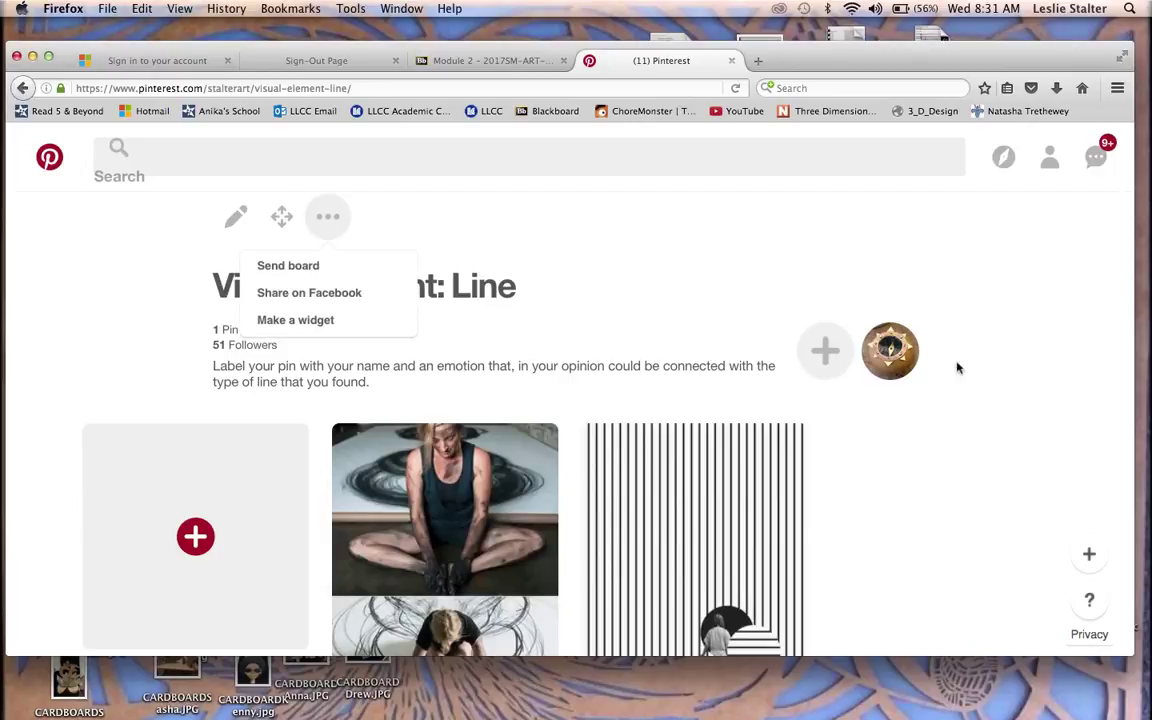
left_click(890, 374)
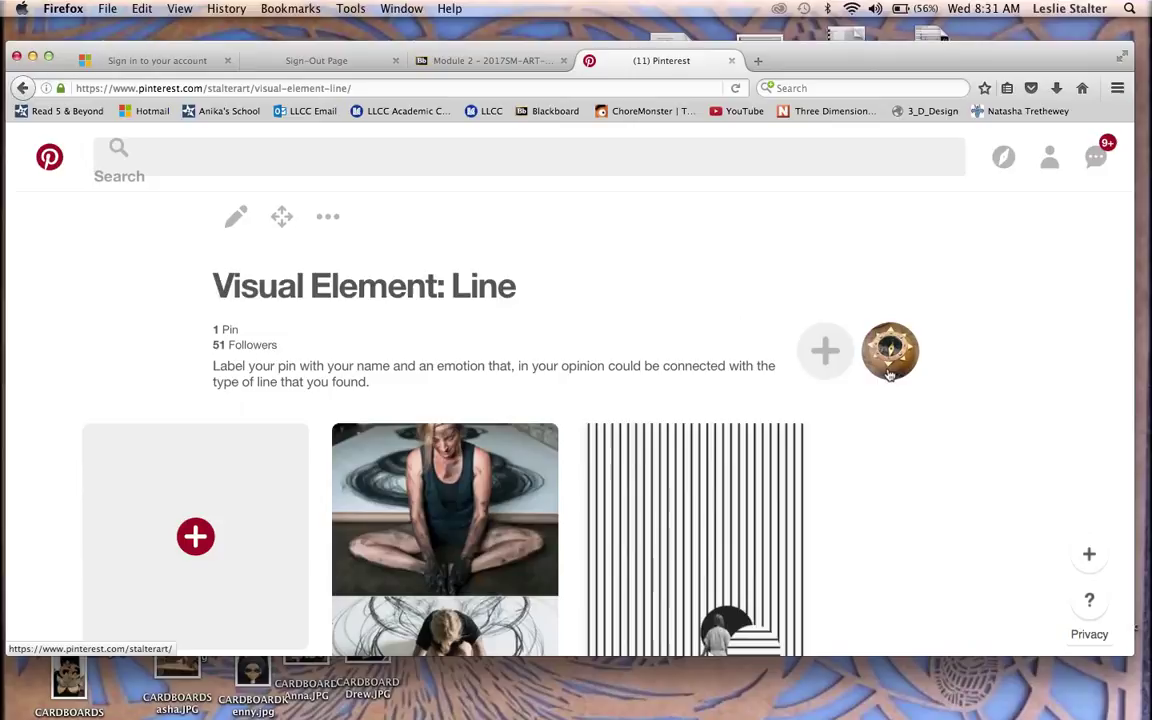
left_click(889, 373)
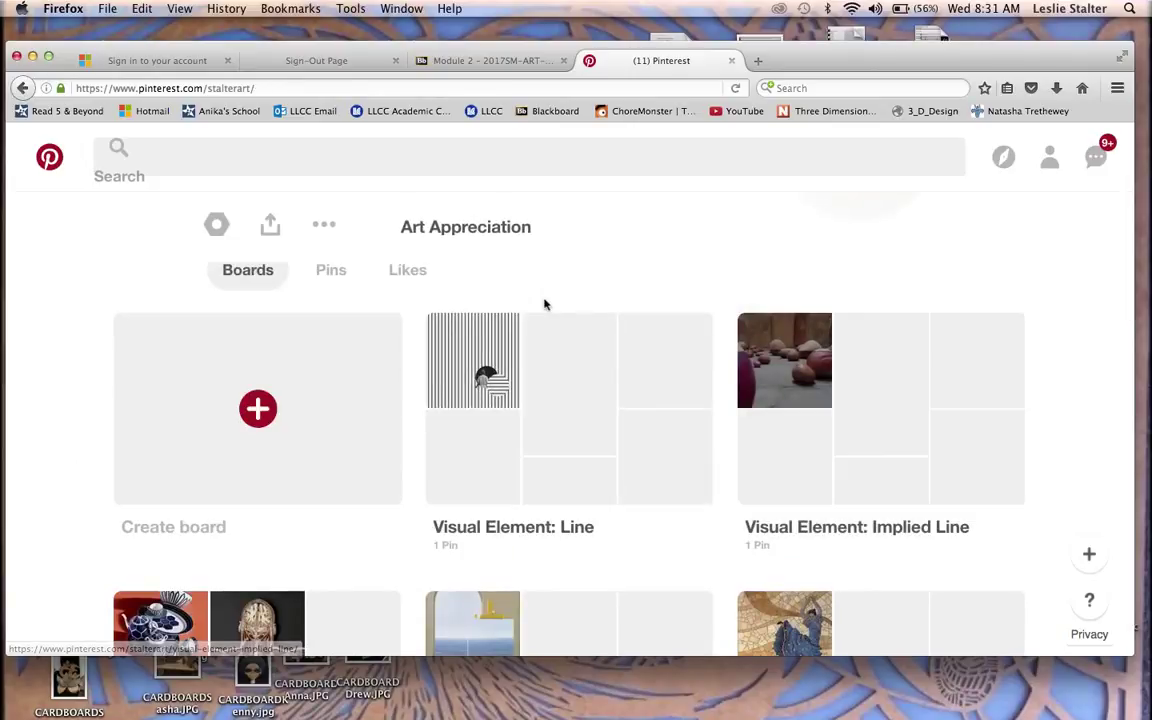
Step: Open the account options menu showing the Log out choice
left_click(326, 228)
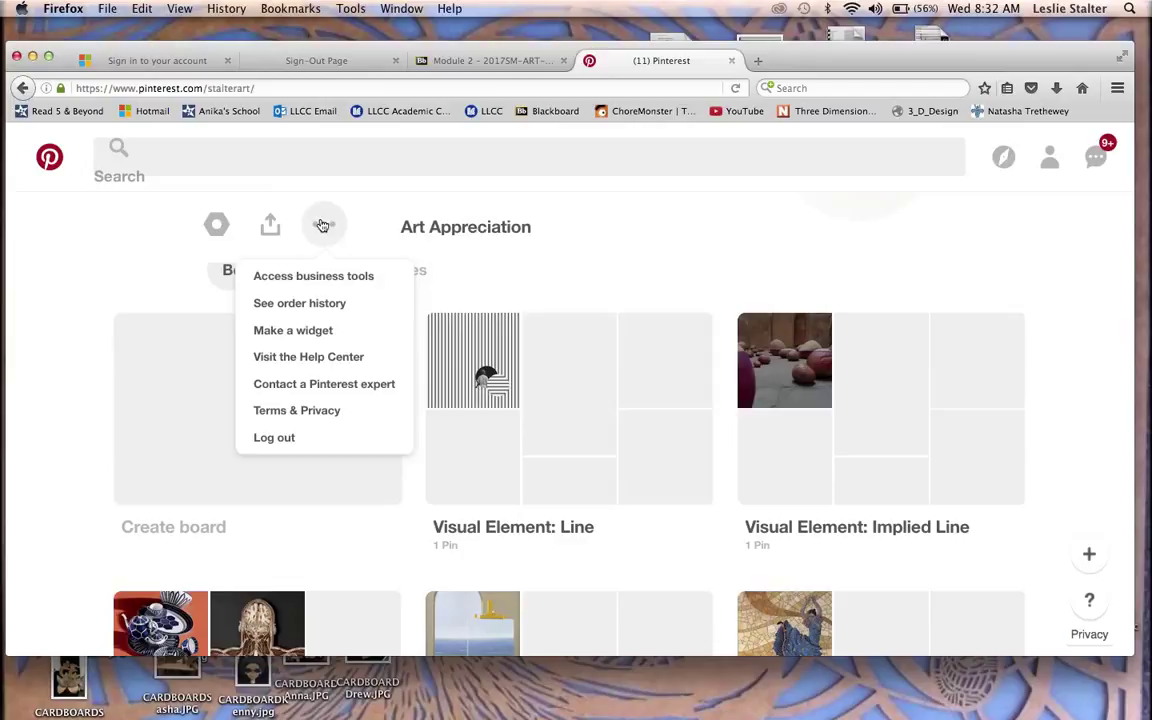
scroll(567, 296, "up", 4)
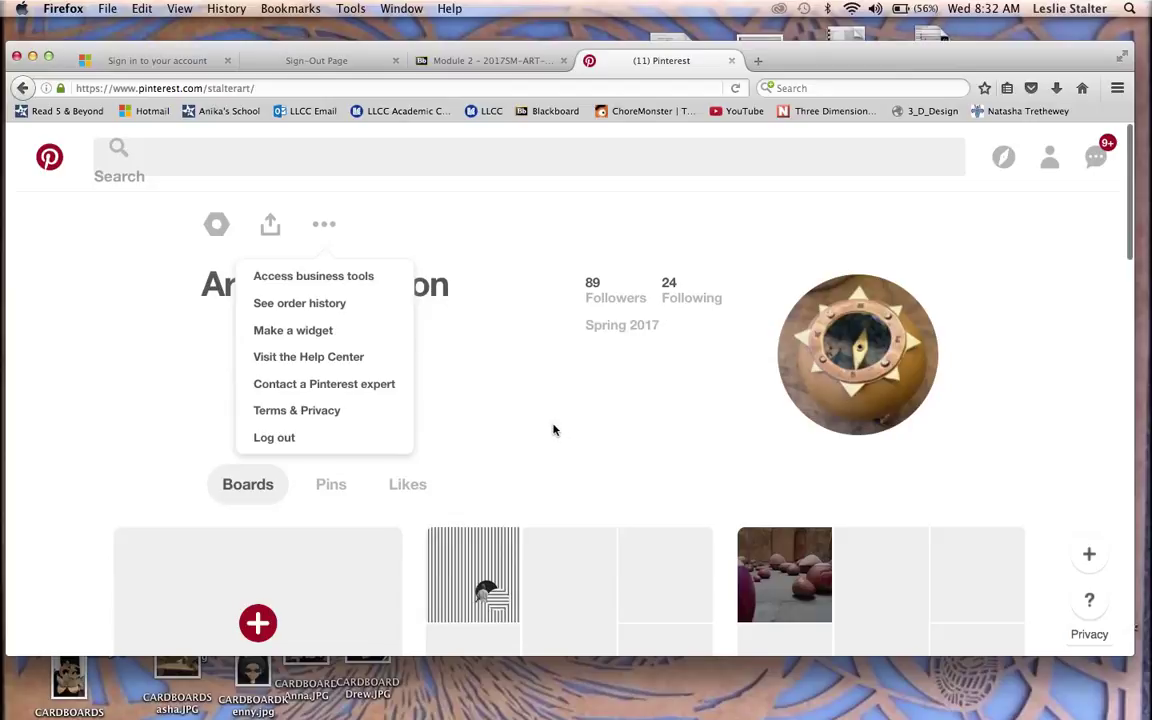
scroll(557, 383, "down", 4)
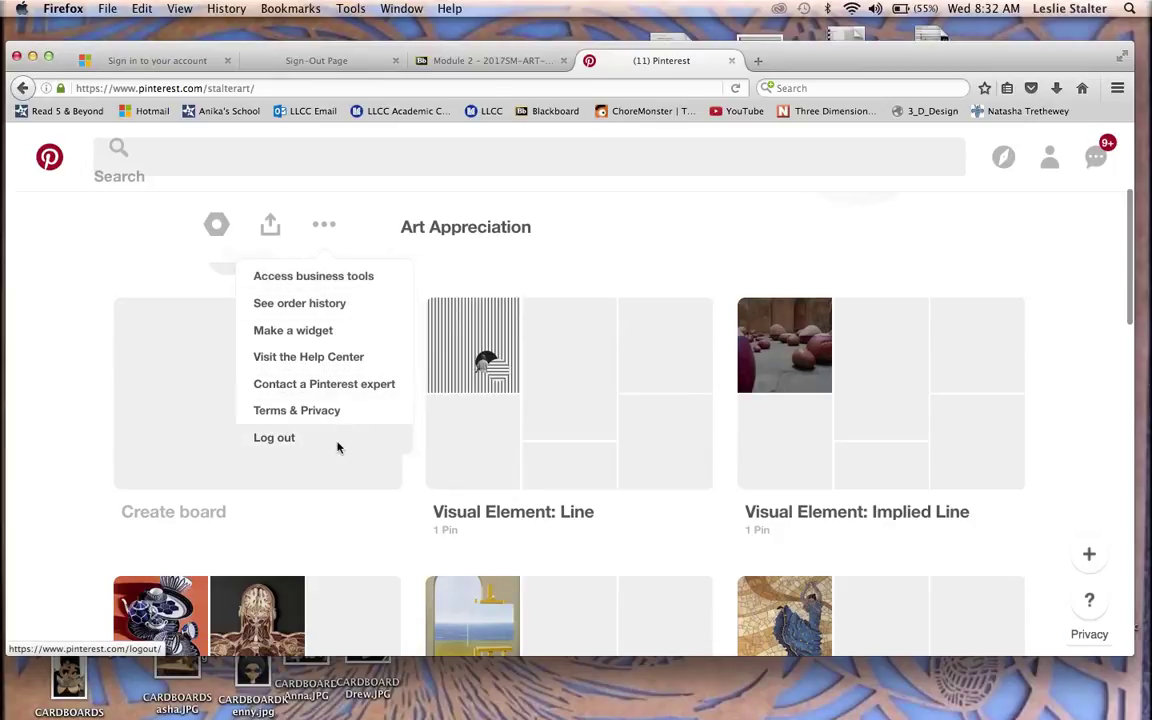
Step: Log the class account out of Pinterest from the profile menu
left_click(338, 447)
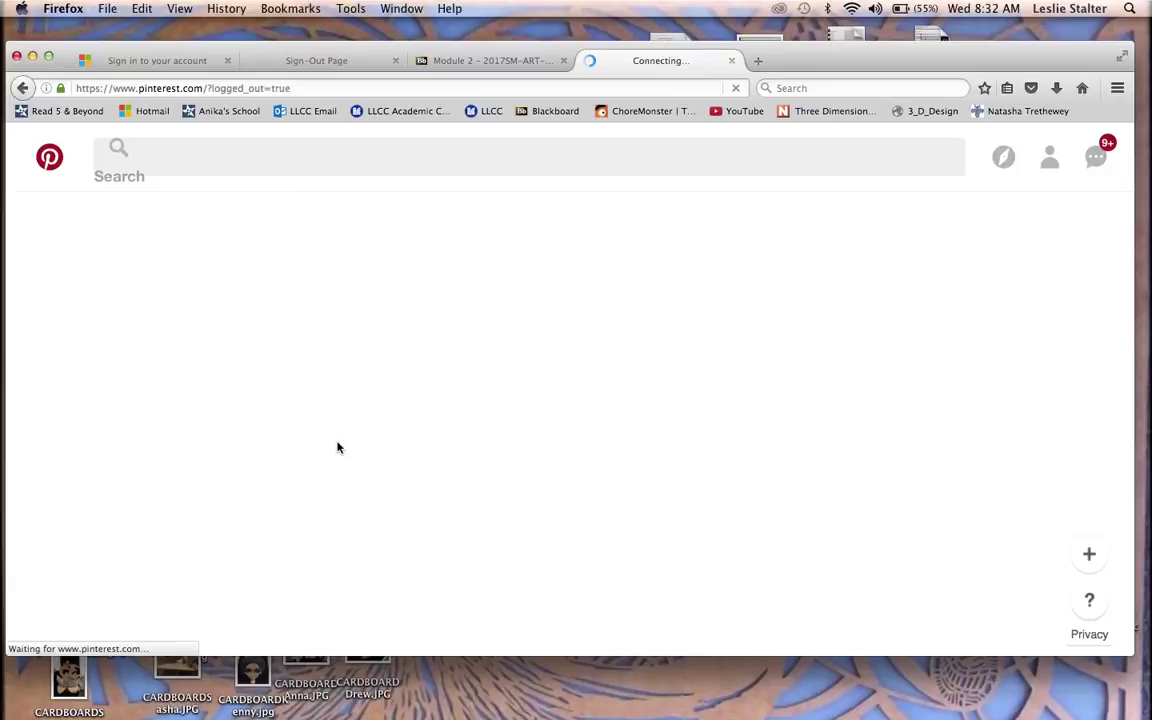